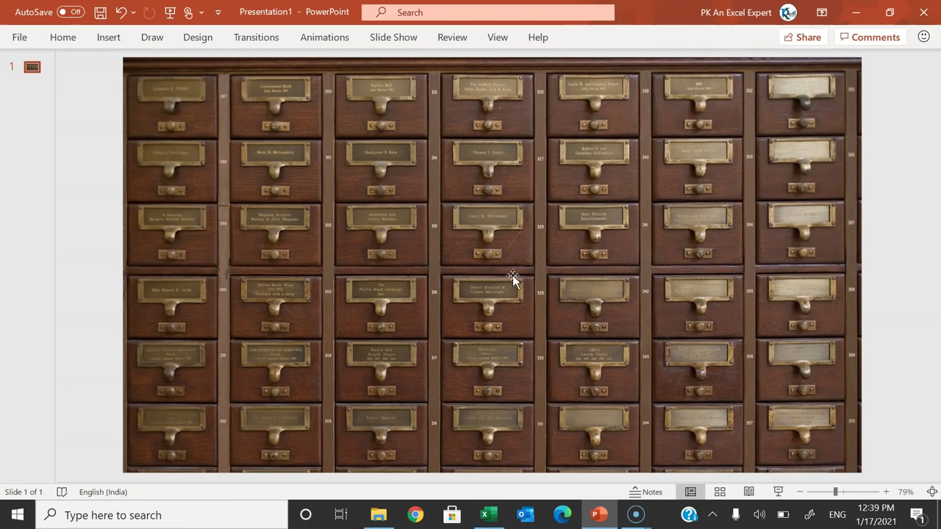
# Switch to the Excel inventory workbook's Report dashboard showing 1084 units and 10 re-order items.
pyautogui.click(542, 284)
pyautogui.hotkey('alt', 'Tab')
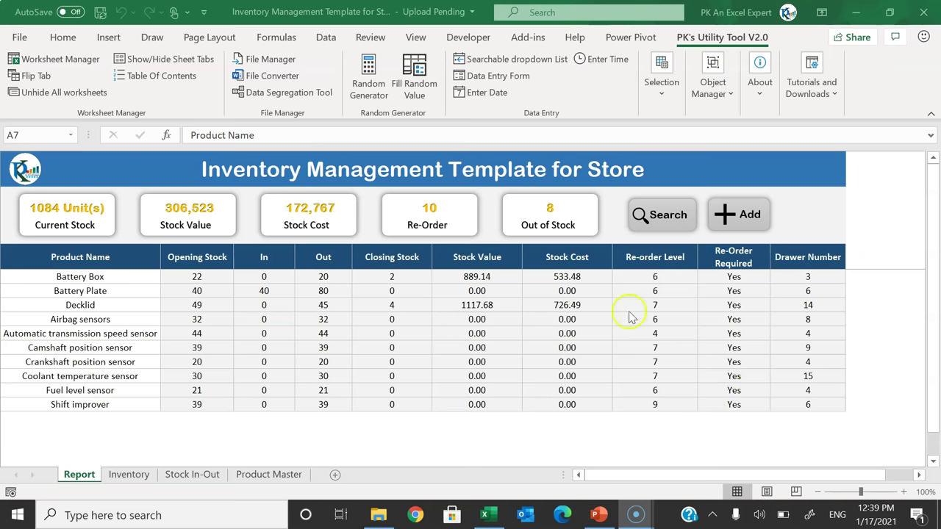
pyautogui.click(88, 256)
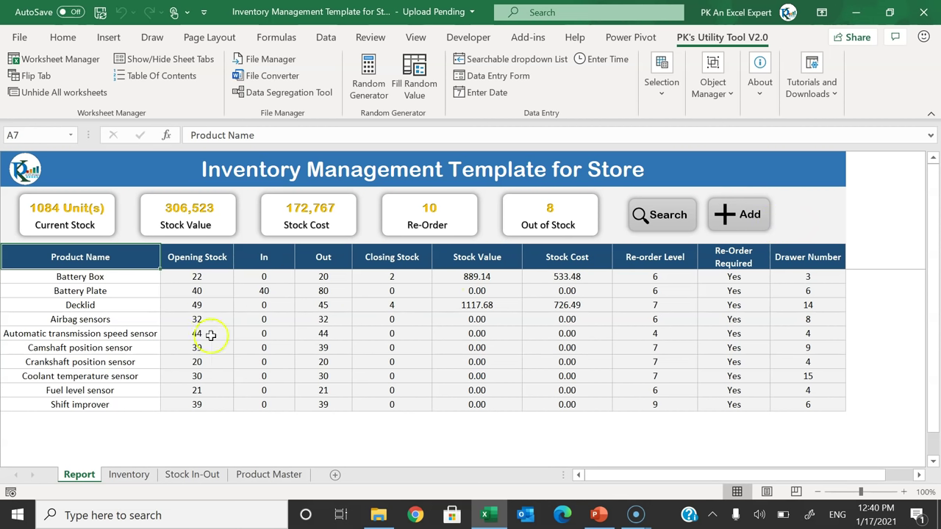
# List every product on the Report and review its columns from Opening Stock to Drawer Number.
pyautogui.click(81, 227)
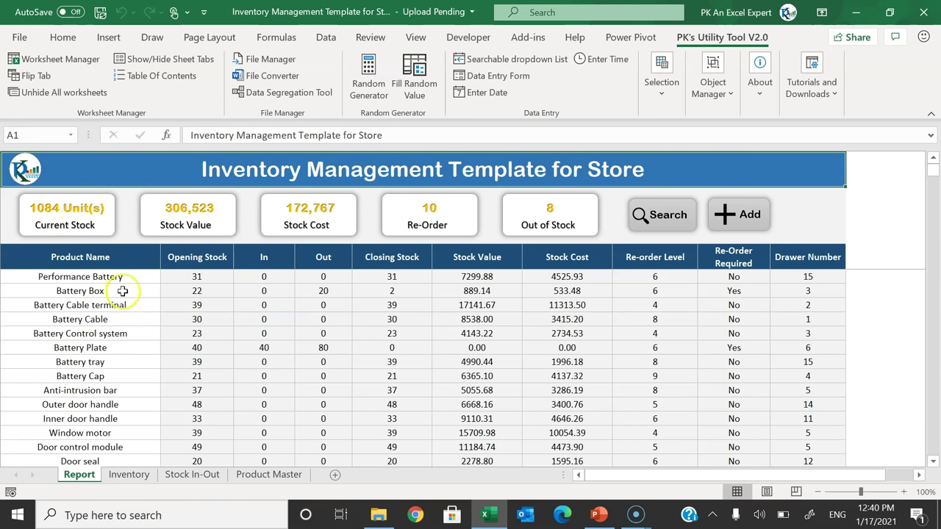
pyautogui.click(197, 257)
pyautogui.click(263, 258)
pyautogui.click(323, 257)
pyautogui.click(382, 257)
pyautogui.click(485, 258)
pyautogui.click(568, 257)
pyautogui.click(656, 261)
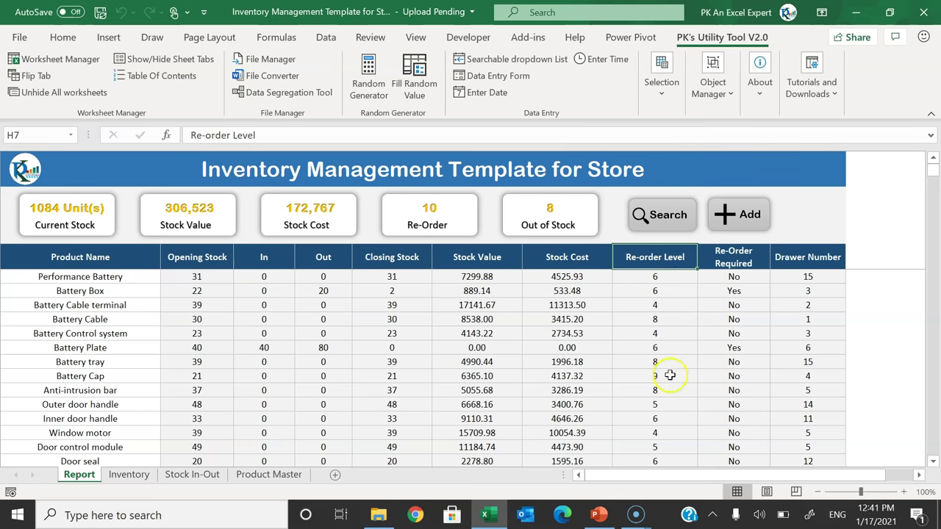
pyautogui.click(738, 266)
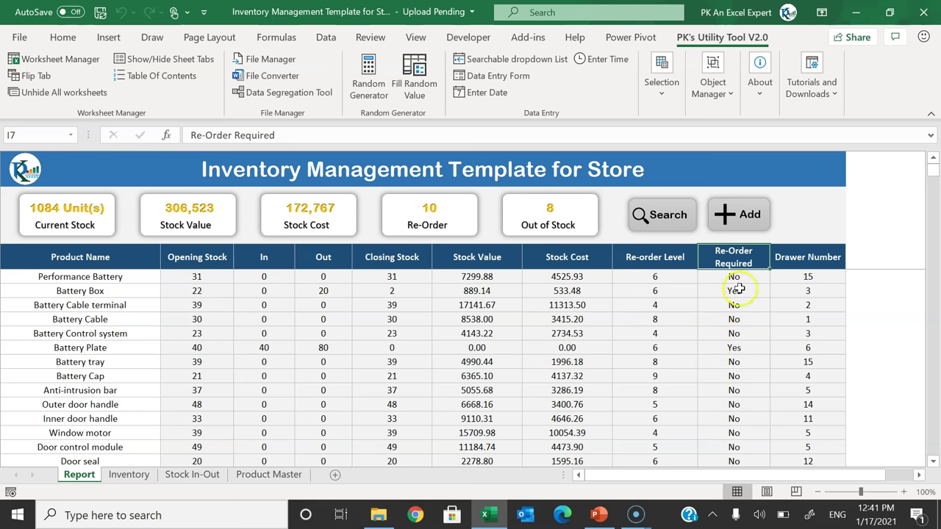
pyautogui.click(812, 258)
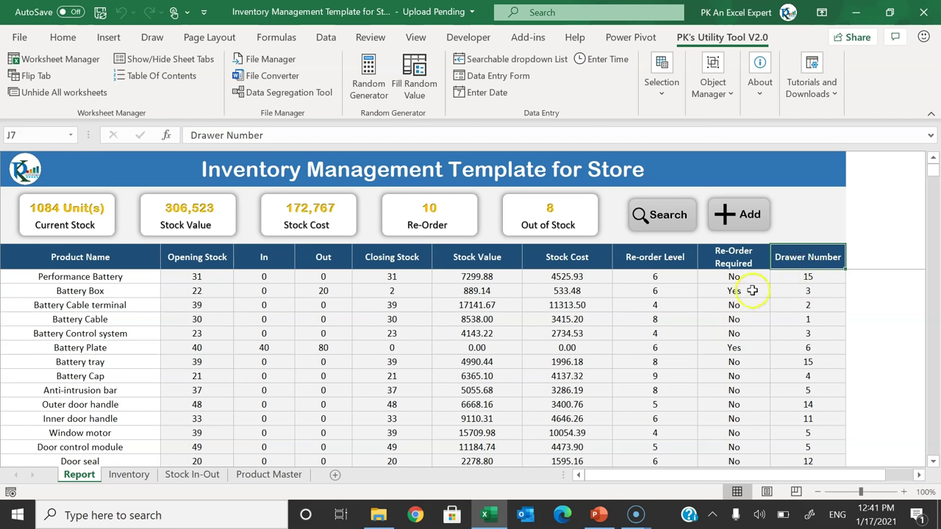
# Filter the Report to the ten products that need re-ordering.
pyautogui.click(429, 226)
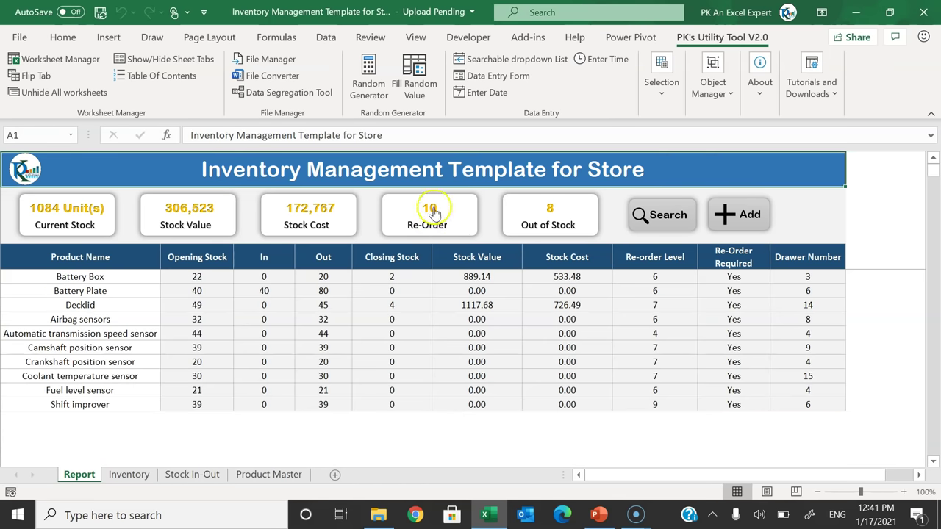
pyautogui.moveTo(106, 277); pyautogui.dragTo(107, 406)
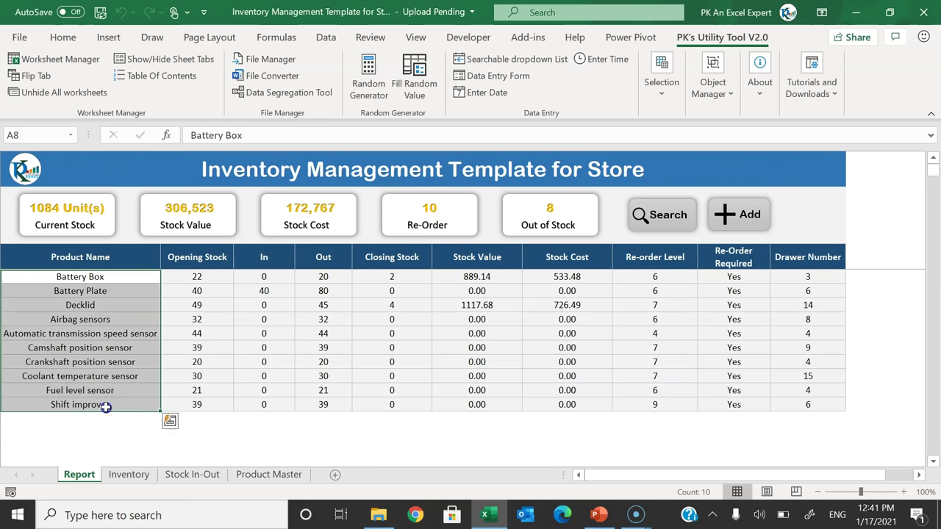
pyautogui.click(483, 257)
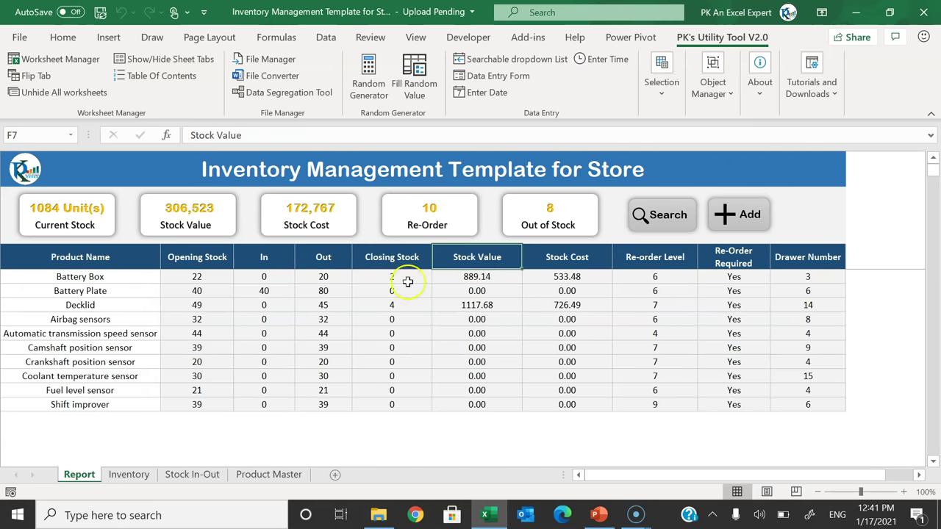
# Filter to the eight out-of-stock products, then bring up the Search Product form.
pyautogui.click(550, 217)
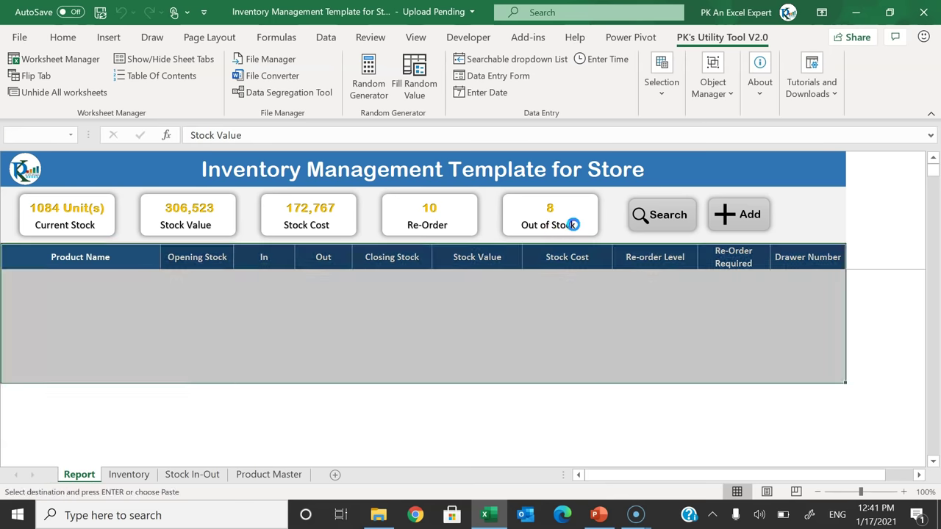
pyautogui.moveTo(115, 279); pyautogui.dragTo(111, 375)
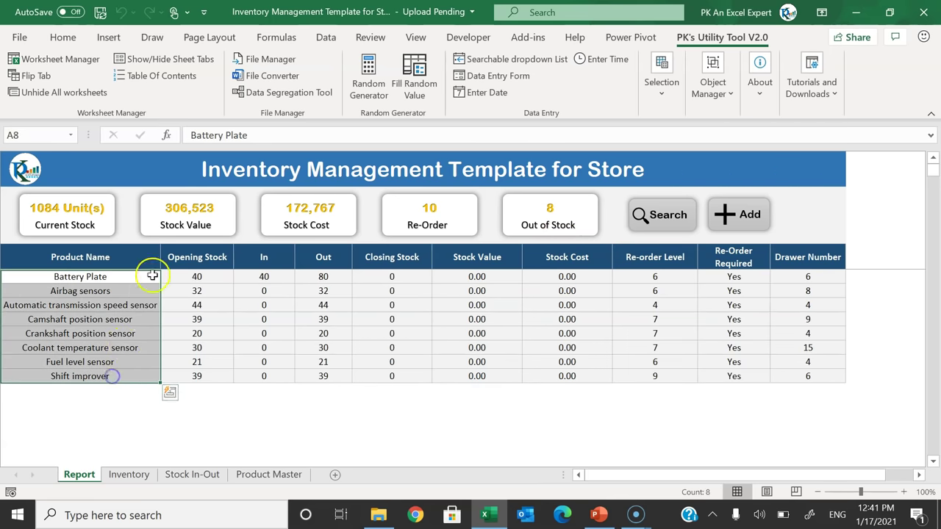
pyautogui.click(366, 260)
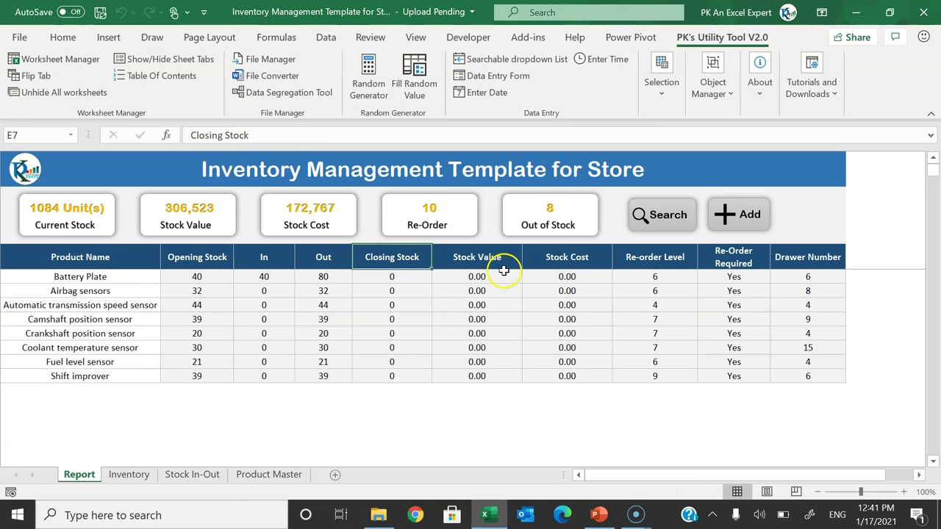
pyautogui.click(650, 224)
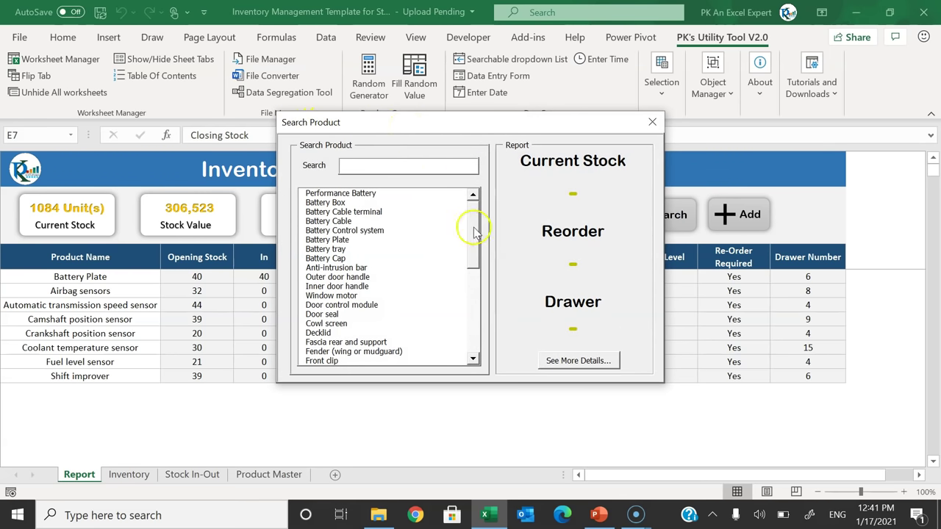
# Search products for 'bo' and check stock details for Ignition box and Battery Box.
pyautogui.moveTo(475, 214)
pyautogui.mouseDown()
pyautogui.moveTo(478, 306)
pyautogui.moveTo(479, 197)
pyautogui.mouseUp()
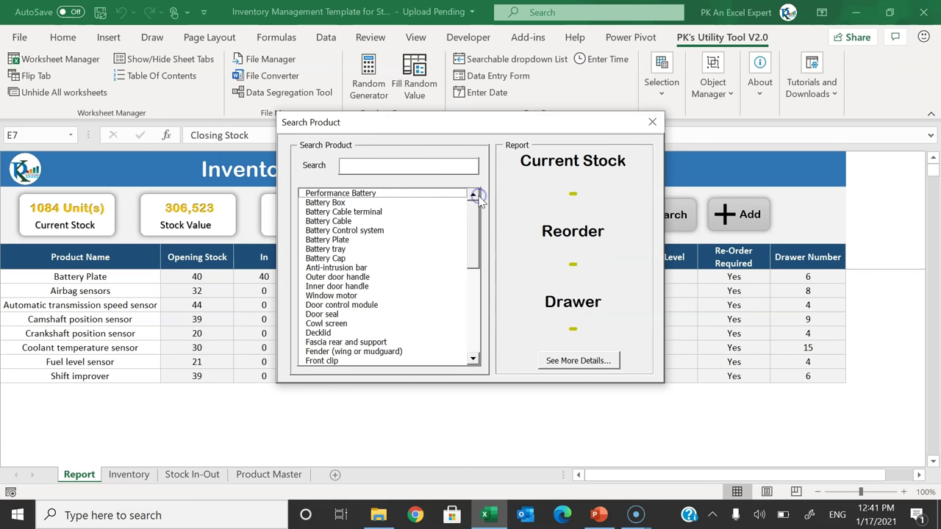
pyautogui.moveTo(475, 216); pyautogui.dragTo(472, 177)
pyautogui.click(360, 165)
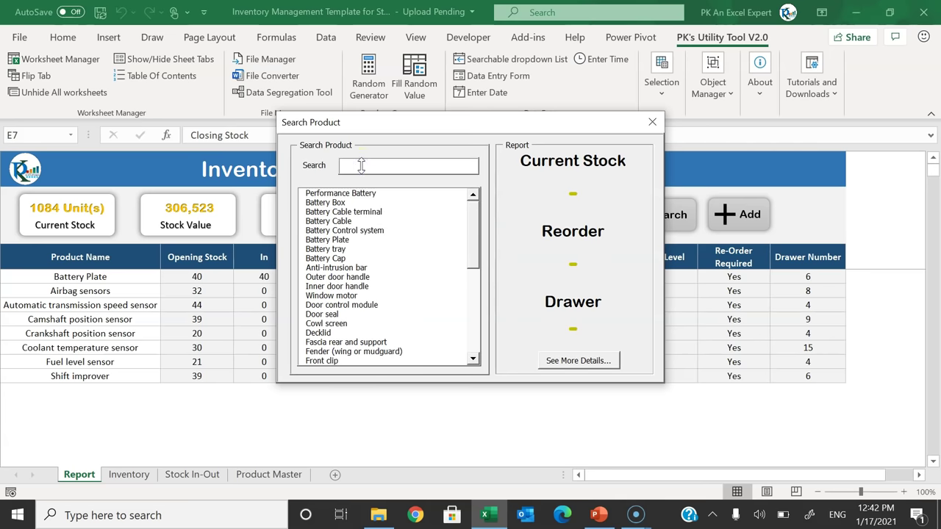
pyautogui.write('box')
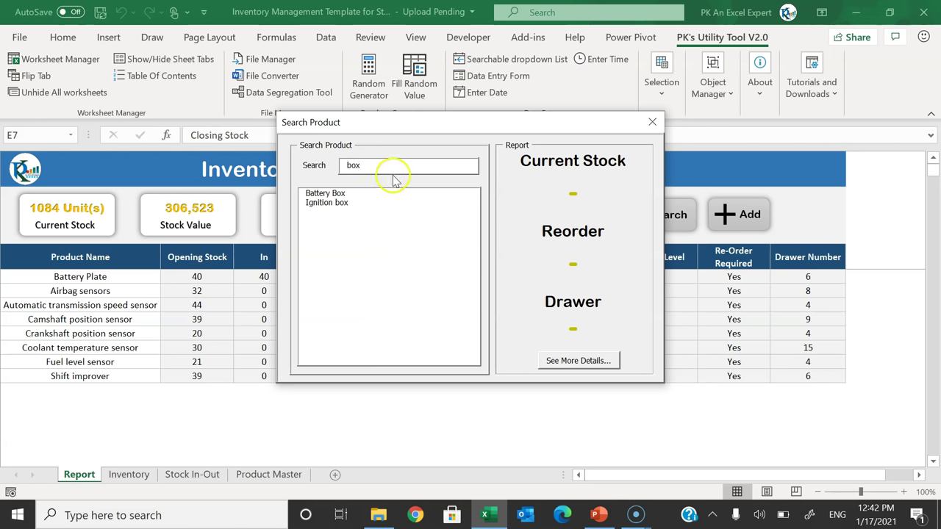
pyautogui.click(338, 204)
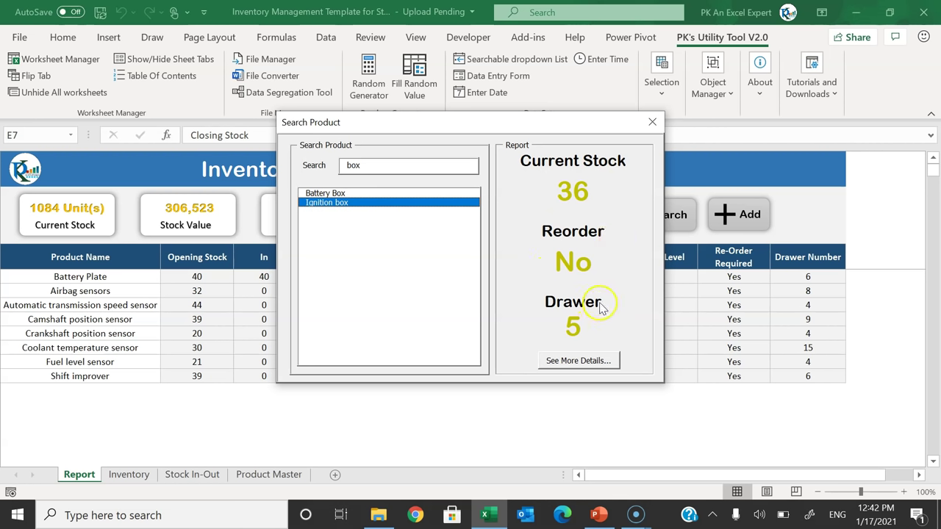
pyautogui.click(355, 193)
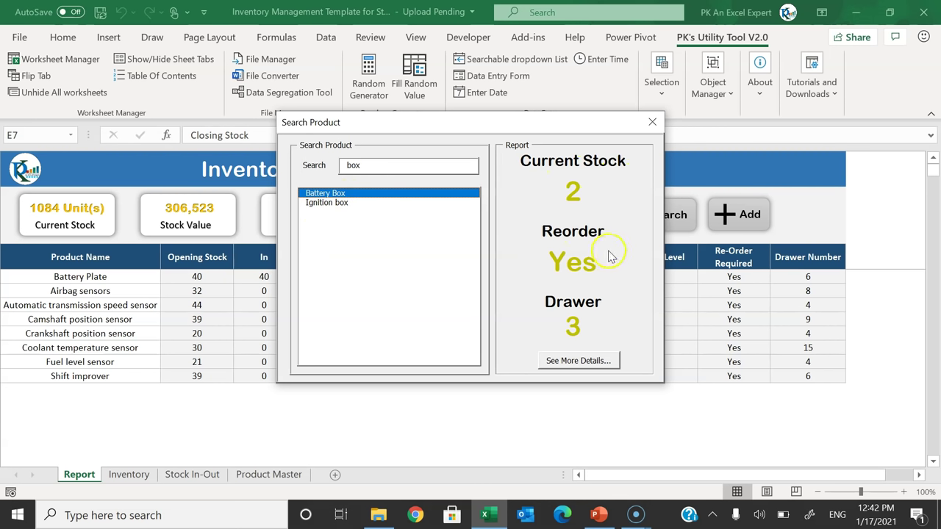
# Clear the search, browse the full list and send Battery Cap's full details to the Report.
pyautogui.click(376, 168)
pyautogui.press('BackSpace')
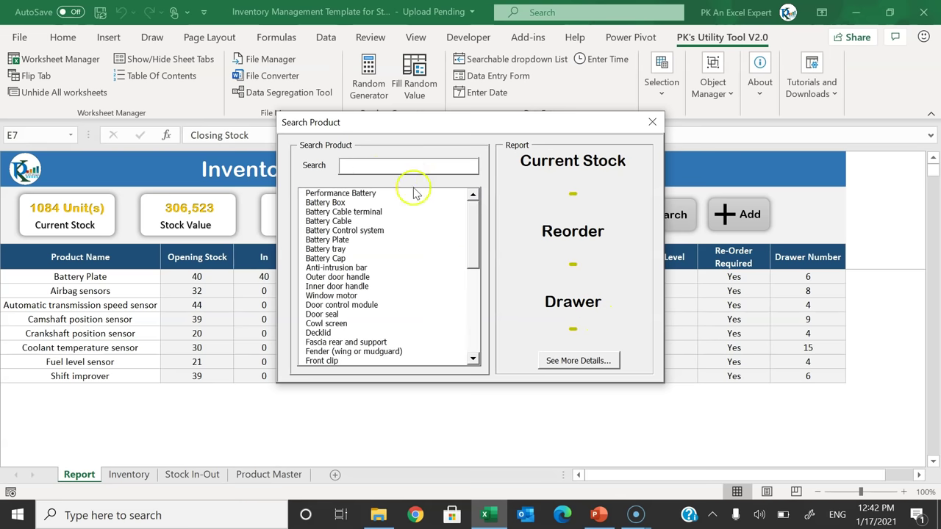
pyautogui.click(362, 212)
pyautogui.press('Down')
pyautogui.press('Down')
pyautogui.press('Down')
pyautogui.press('Down')
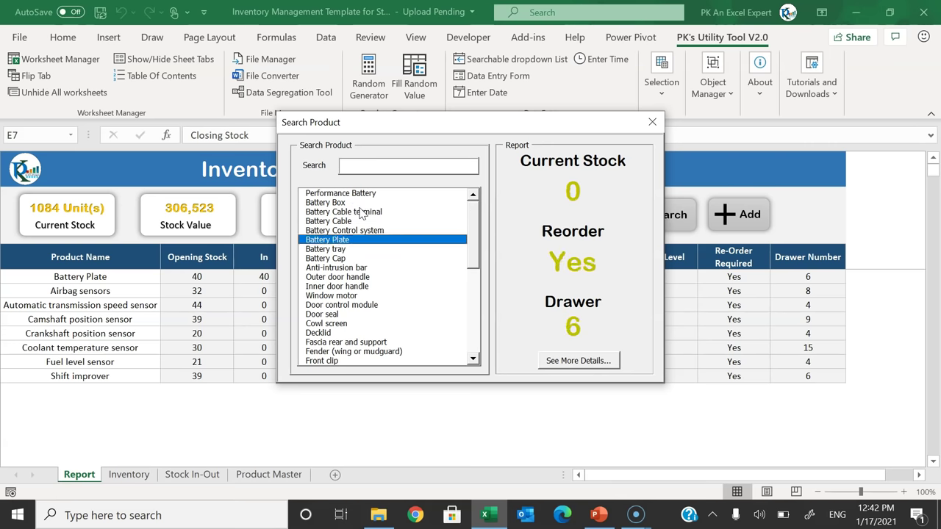
pyautogui.press('Down')
pyautogui.press('Down')
pyautogui.press('Down')
pyautogui.press('Down')
pyautogui.press('Down')
pyautogui.press('Down')
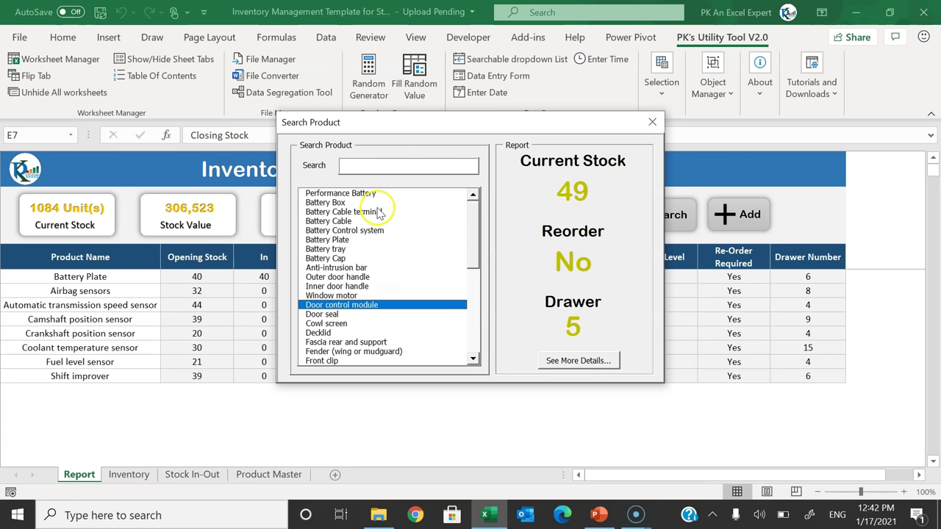
pyautogui.press('Down')
pyautogui.press('Down')
pyautogui.press('Down')
pyautogui.press('Down')
pyautogui.press('Down')
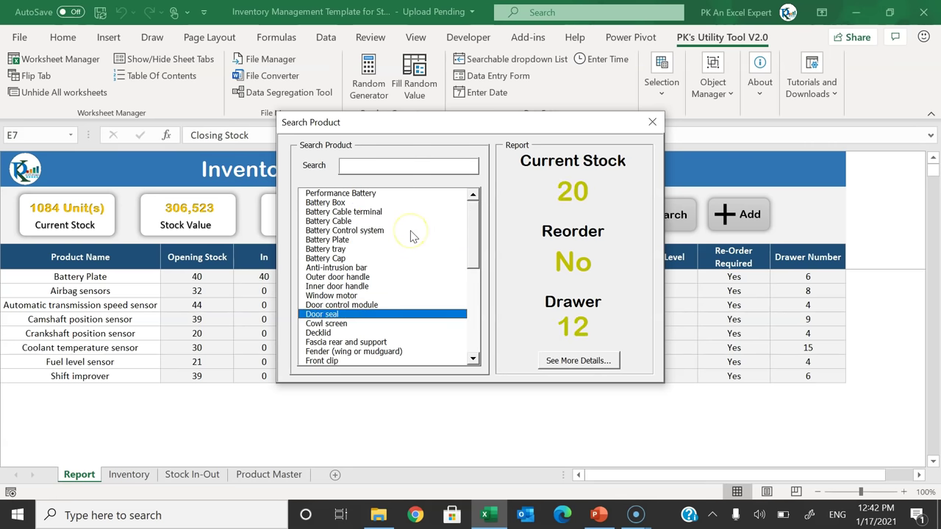
pyautogui.click(327, 220)
pyautogui.click(330, 258)
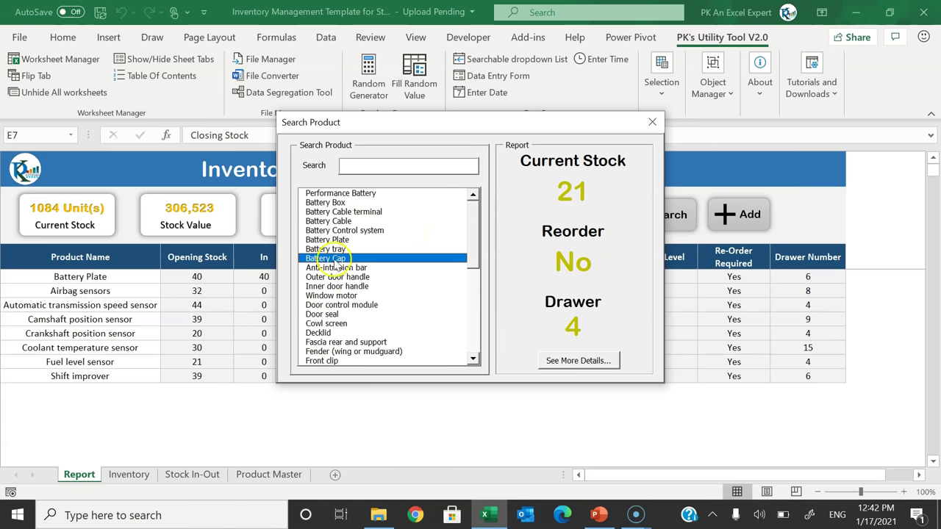
pyautogui.click(593, 365)
pyautogui.click(595, 363)
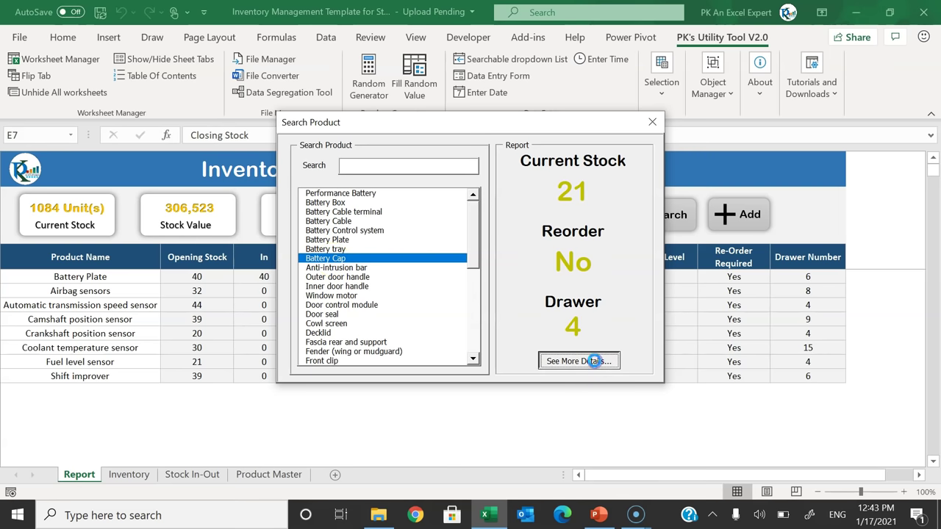
# Review Battery Cap's row: opening stock 21, stock value 6365.10, re-order level 9, drawer 4.
pyautogui.moveTo(126, 278); pyautogui.dragTo(807, 283)
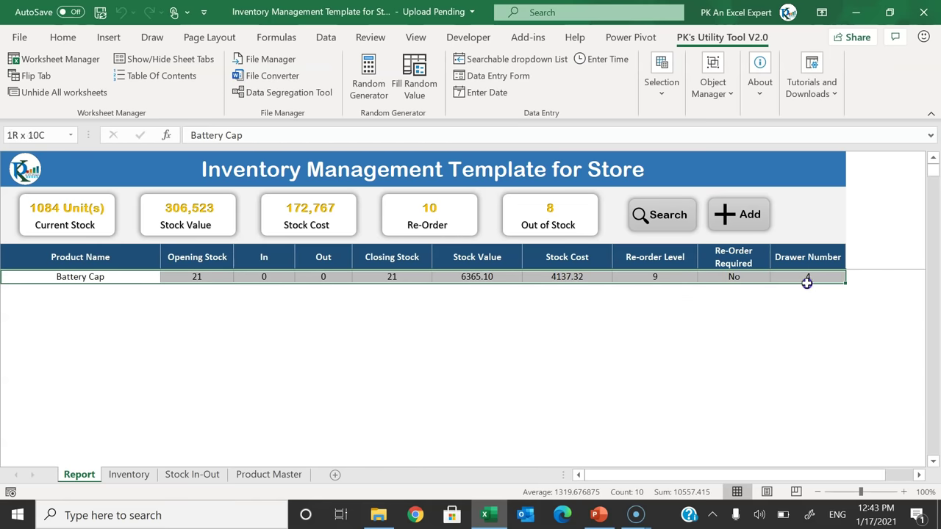
pyautogui.click(607, 323)
pyautogui.click(190, 276)
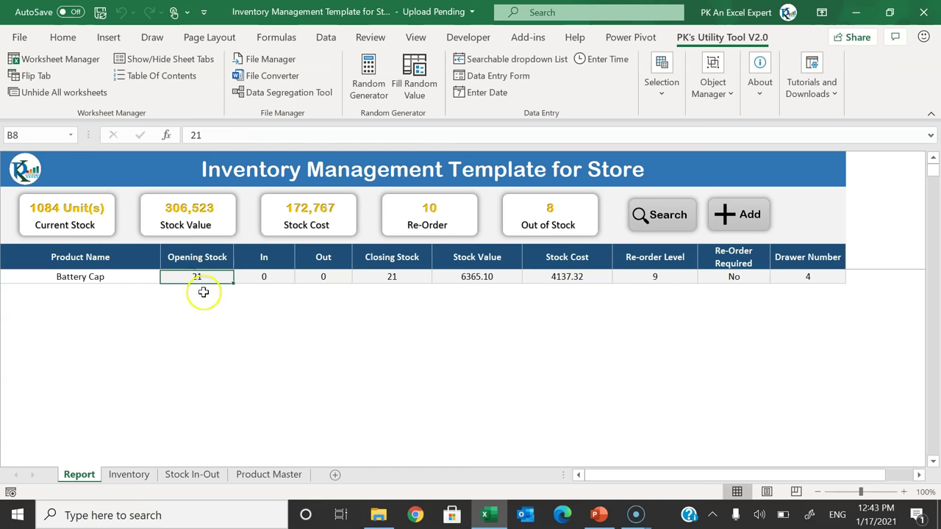
pyautogui.click(265, 276)
pyautogui.click(323, 277)
pyautogui.click(392, 276)
pyautogui.click(506, 277)
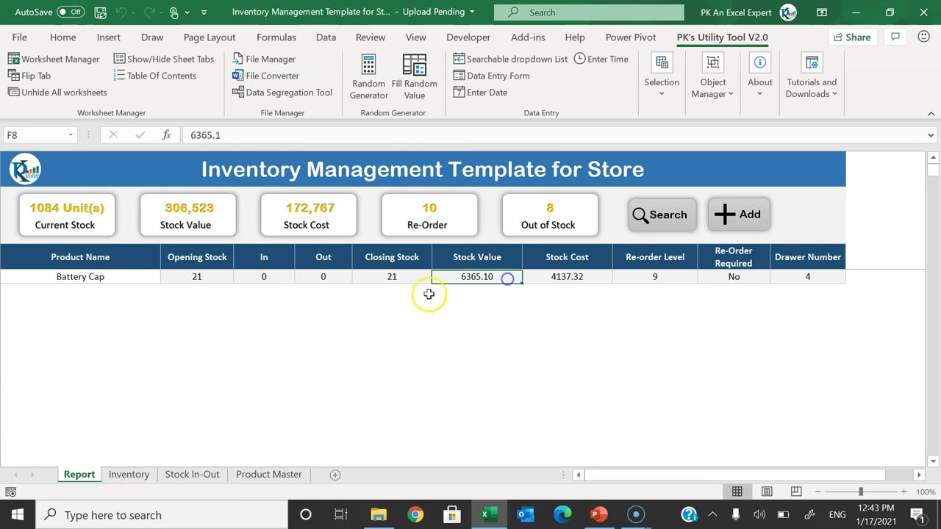
pyautogui.click(593, 276)
pyautogui.click(683, 276)
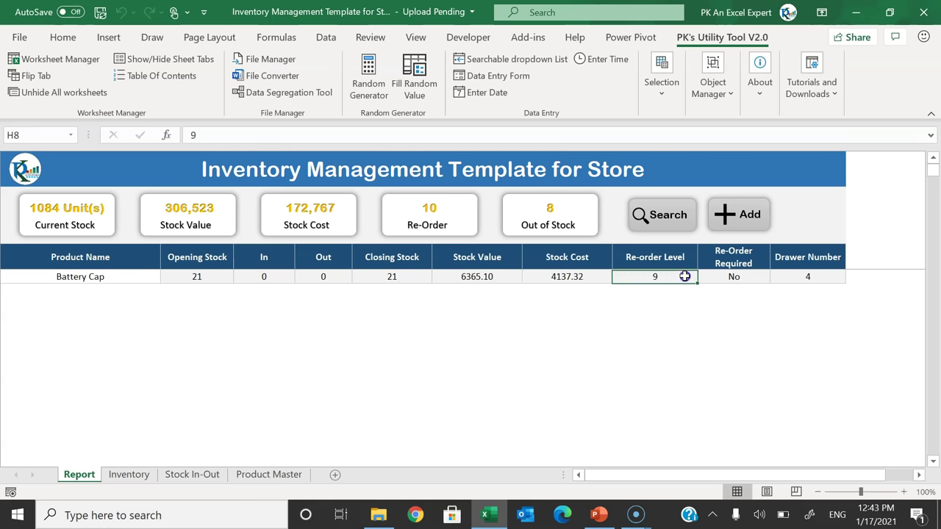
pyautogui.click(749, 275)
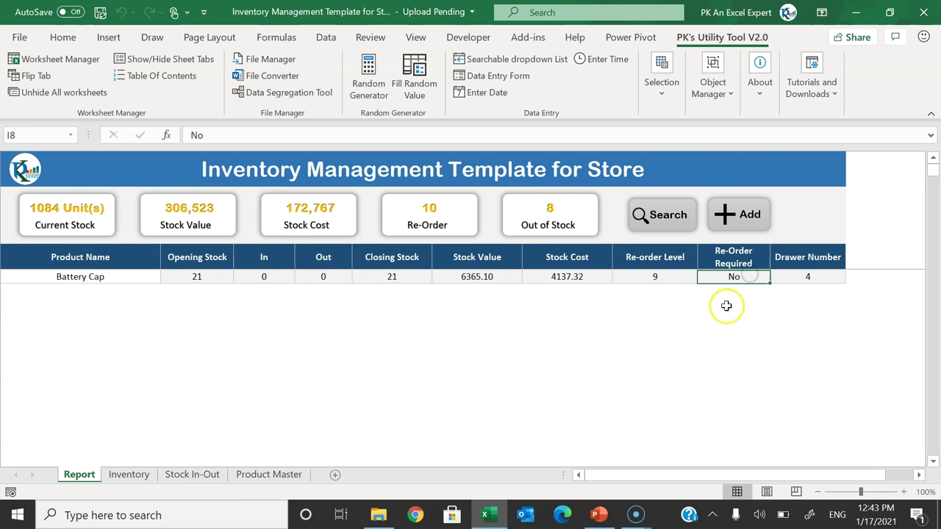
pyautogui.click(833, 279)
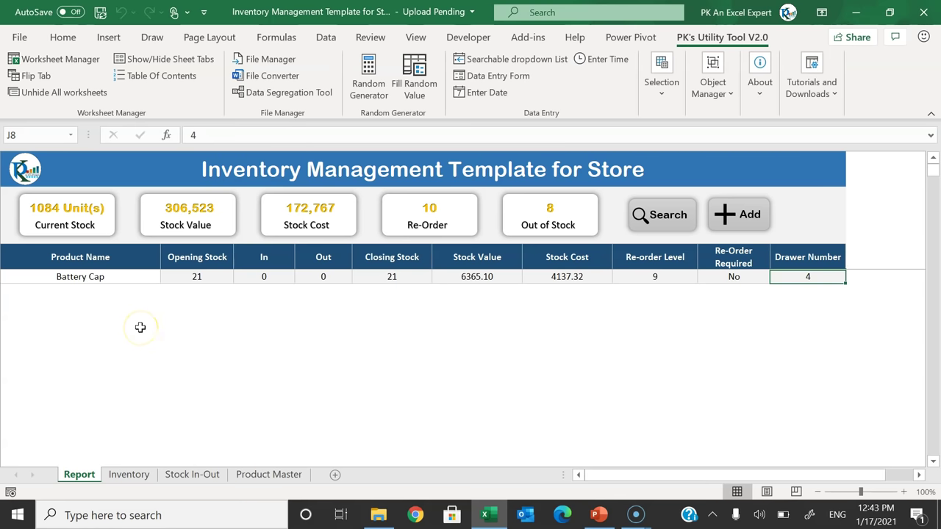
# On the Product Master sheet, review the product names and first Cost and Price Per Unit values.
pyautogui.click(247, 474)
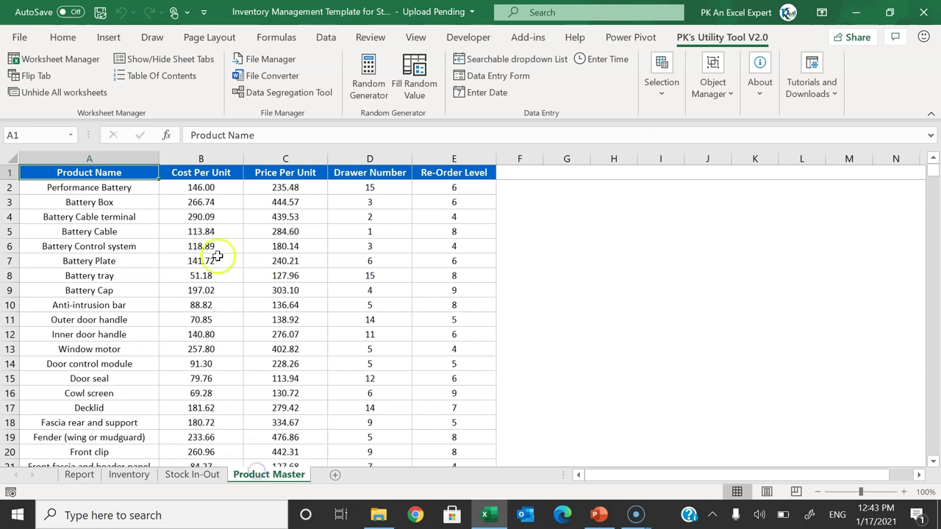
pyautogui.moveTo(120, 187); pyautogui.dragTo(115, 407)
pyautogui.click(131, 189)
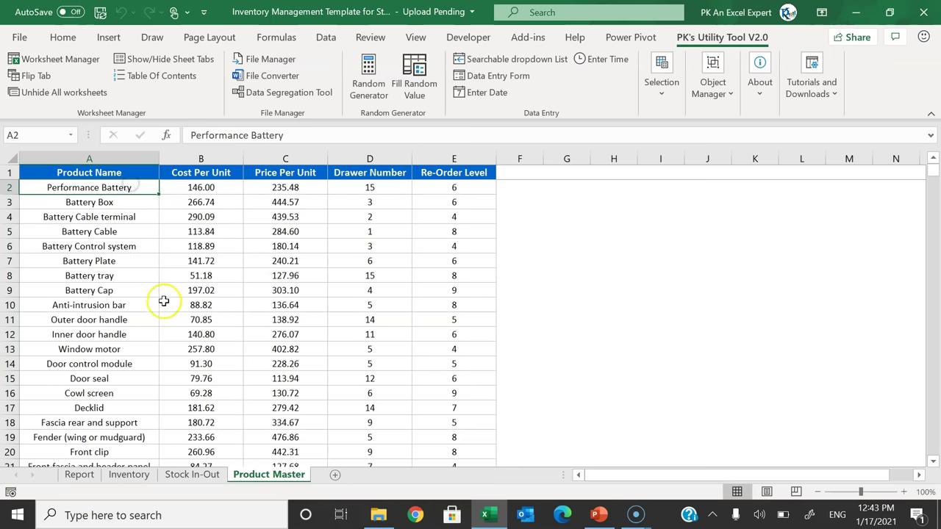
pyautogui.scroll(-5, 163, 301)
pyautogui.scroll(5, 164, 302)
pyautogui.moveTo(226, 195); pyautogui.dragTo(223, 291)
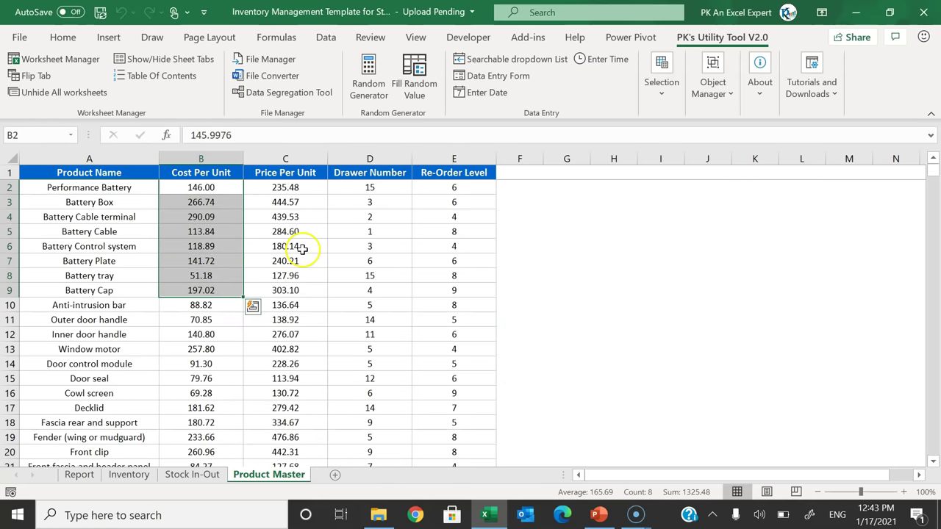
pyautogui.moveTo(294, 188); pyautogui.dragTo(302, 297)
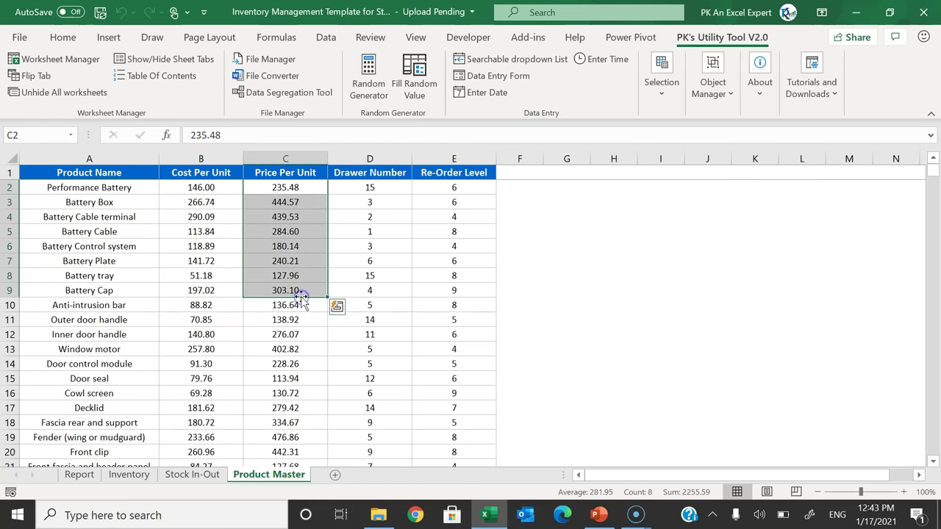
# Check drawer numbers of the last products, including the Fuel pressure sensor.
pyautogui.scroll(-11, 389, 278)
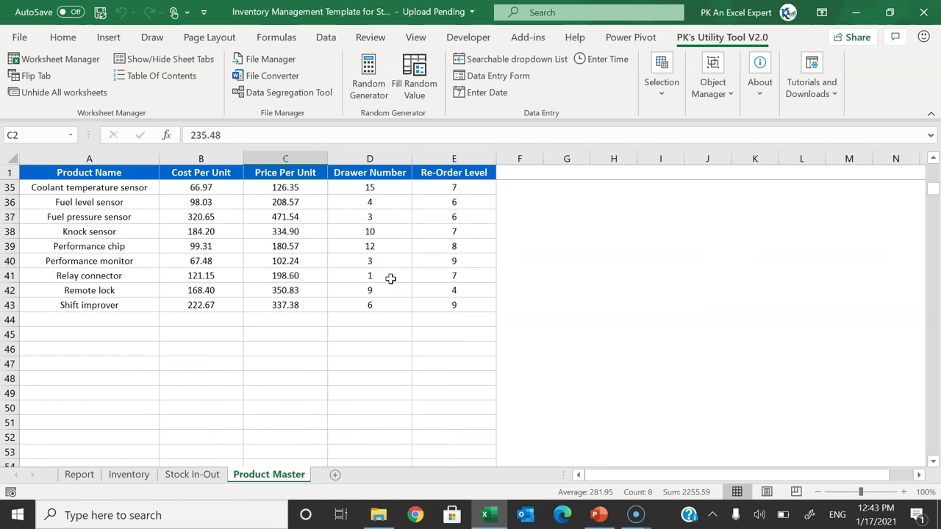
pyautogui.click(382, 308)
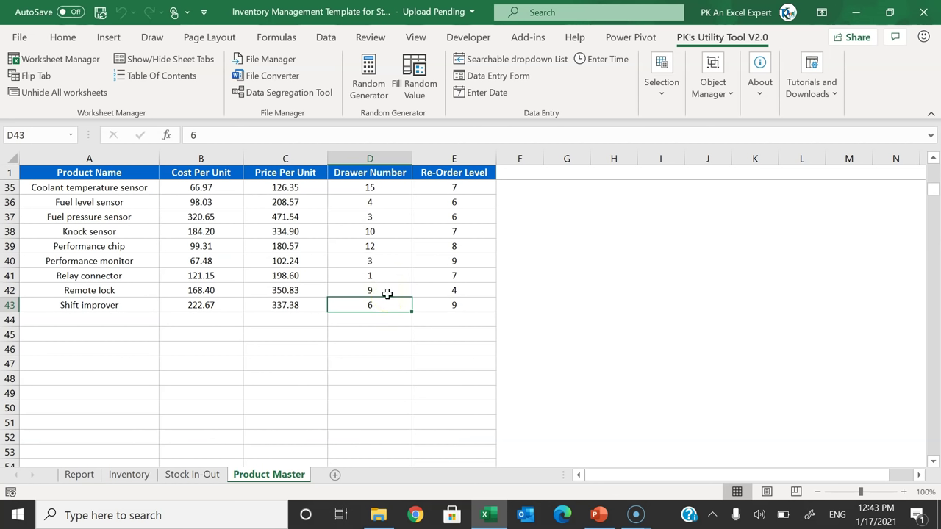
pyautogui.moveTo(372, 247); pyautogui.dragTo(374, 303)
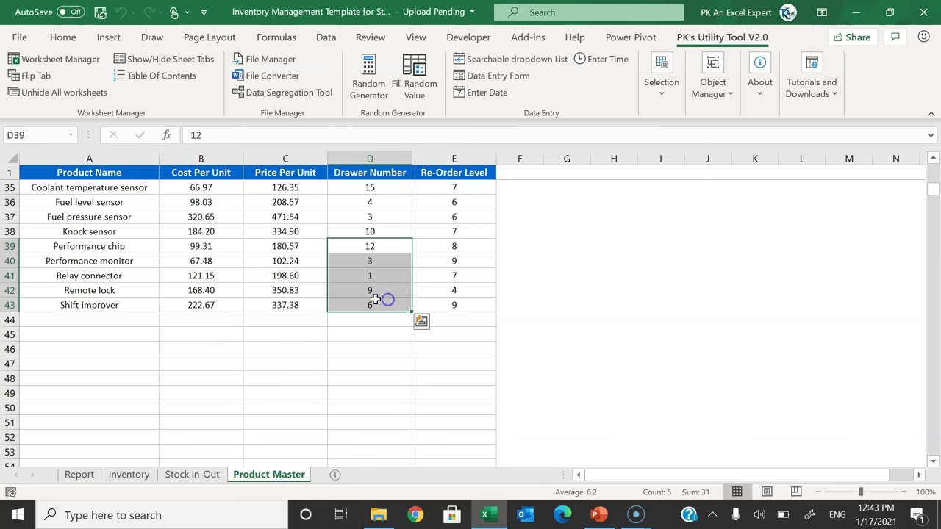
pyautogui.click(384, 217)
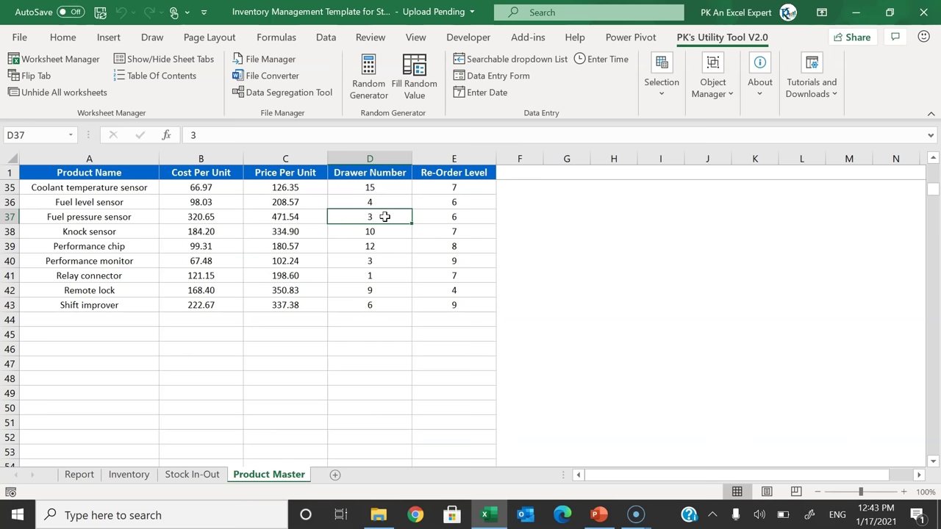
pyautogui.moveTo(380, 187); pyautogui.dragTo(379, 233)
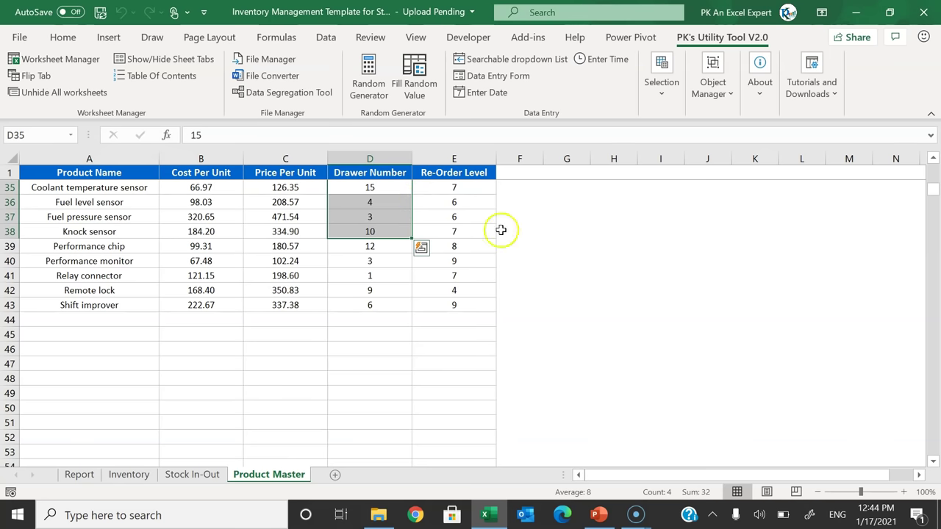
# Review the first Re-Order Level values, then switch to the Stock In-Out sheet.
pyautogui.scroll(11, 500, 228)
pyautogui.moveTo(463, 187); pyautogui.dragTo(463, 264)
pyautogui.moveTo(471, 187); pyautogui.dragTo(475, 241)
pyautogui.moveTo(477, 186); pyautogui.dragTo(478, 234)
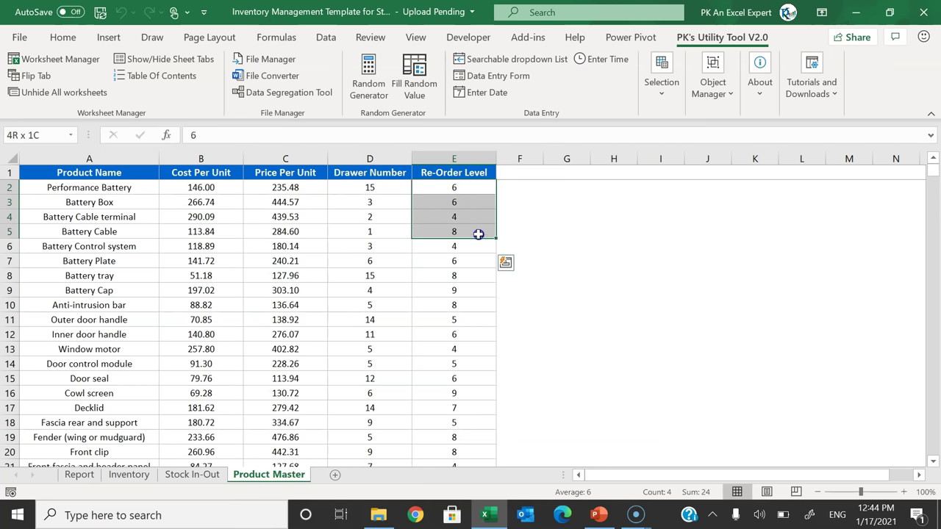
pyautogui.click(478, 236)
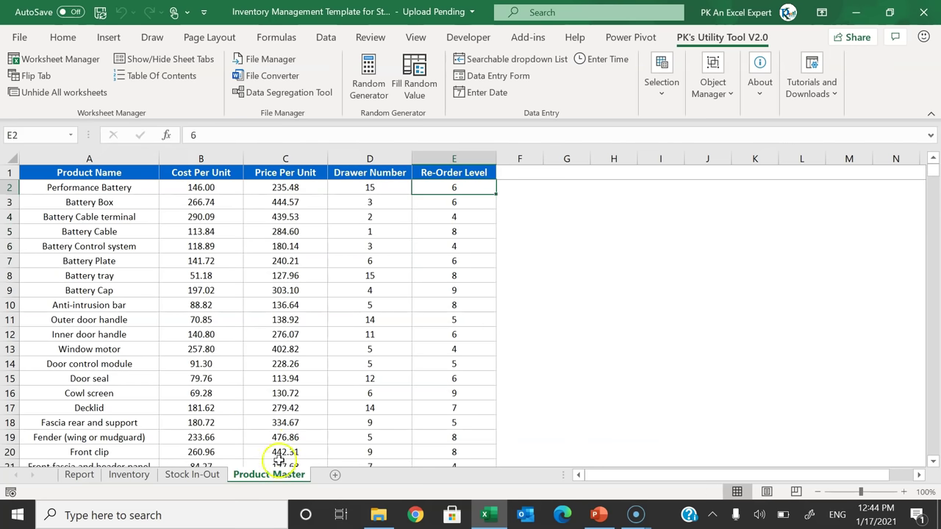
pyautogui.click(193, 475)
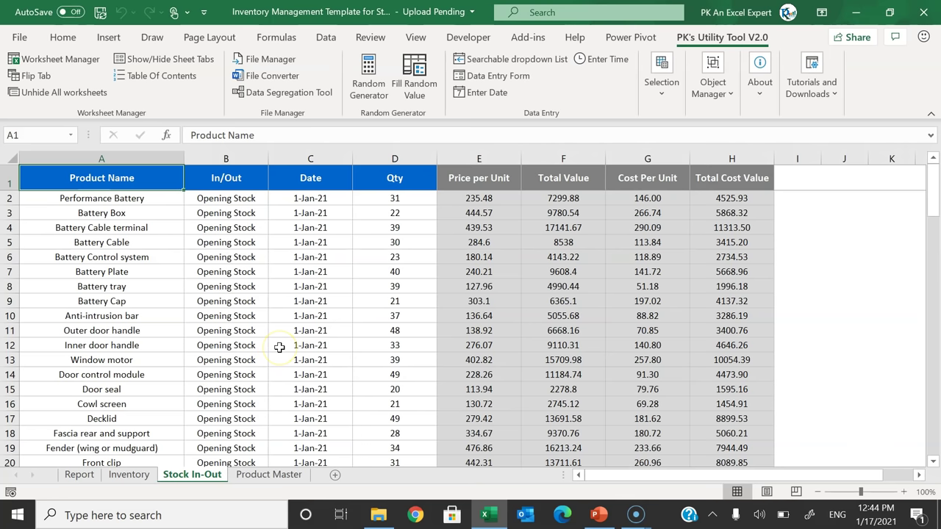
pyautogui.moveTo(497, 178); pyautogui.dragTo(749, 180)
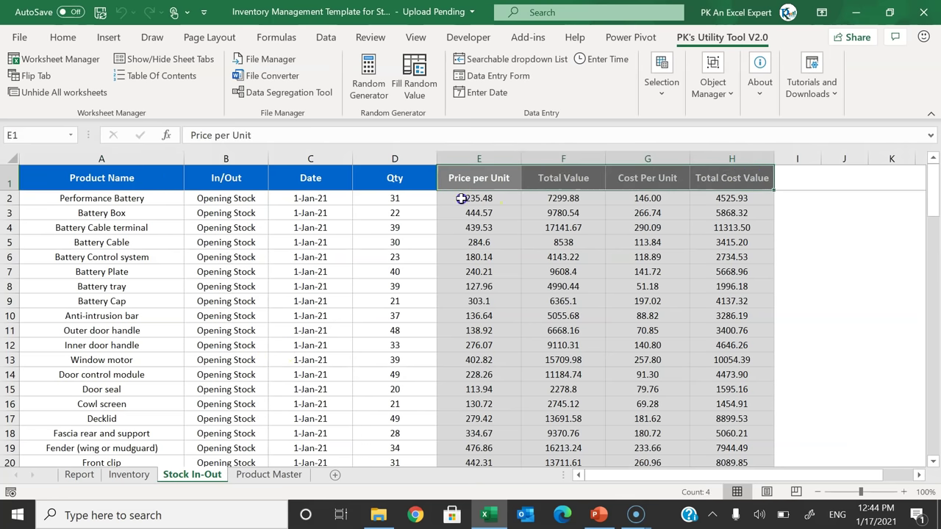
pyautogui.click(461, 199)
pyautogui.click(566, 199)
pyautogui.click(653, 200)
pyautogui.click(753, 200)
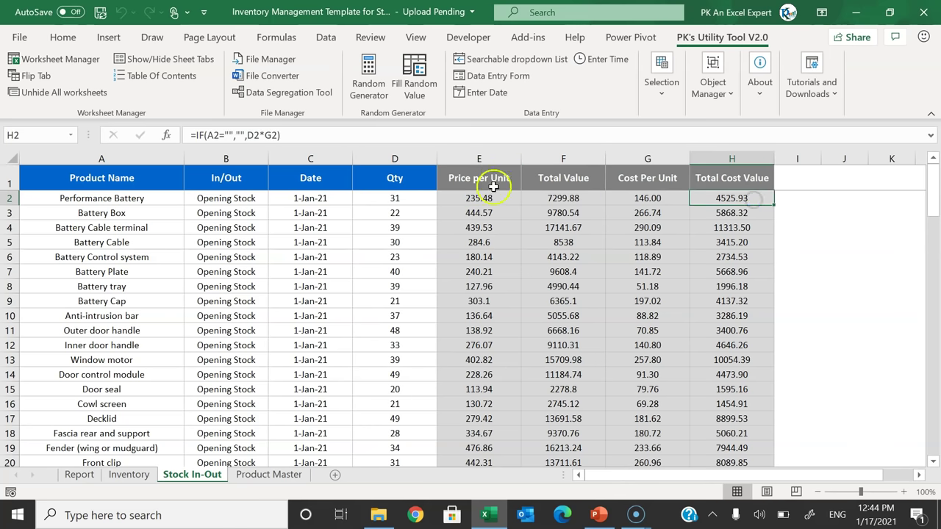
pyautogui.click(471, 181)
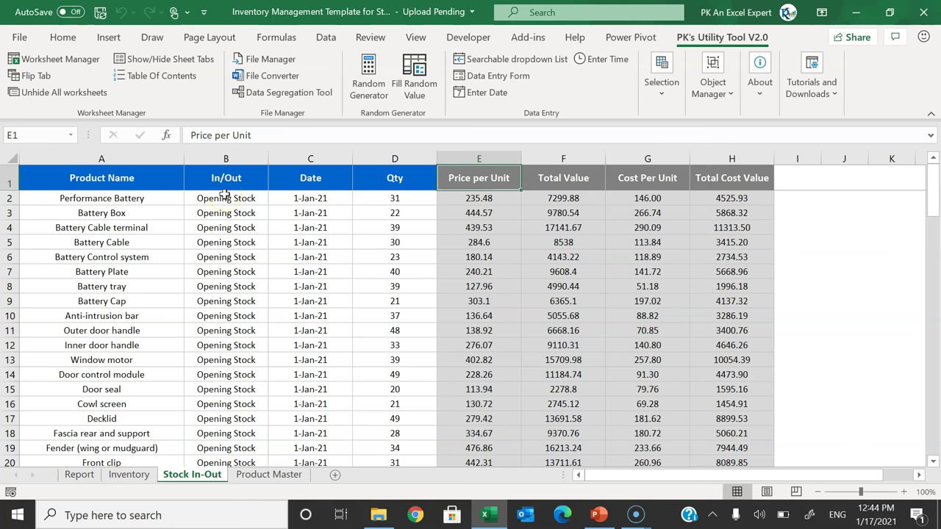
pyautogui.moveTo(112, 199); pyautogui.dragTo(105, 433)
pyautogui.moveTo(226, 200); pyautogui.dragTo(220, 299)
pyautogui.moveTo(139, 197); pyautogui.dragTo(189, 452)
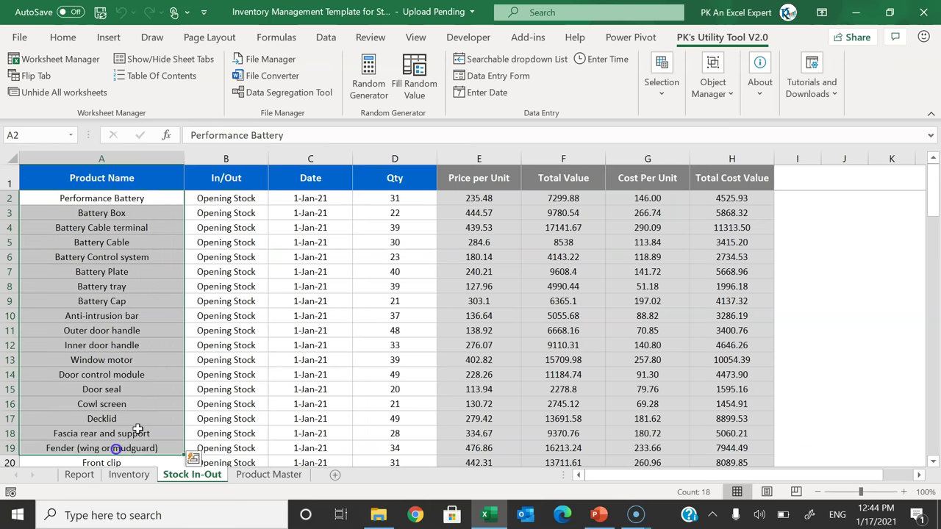
pyautogui.click(342, 197)
pyautogui.moveTo(417, 192); pyautogui.dragTo(416, 375)
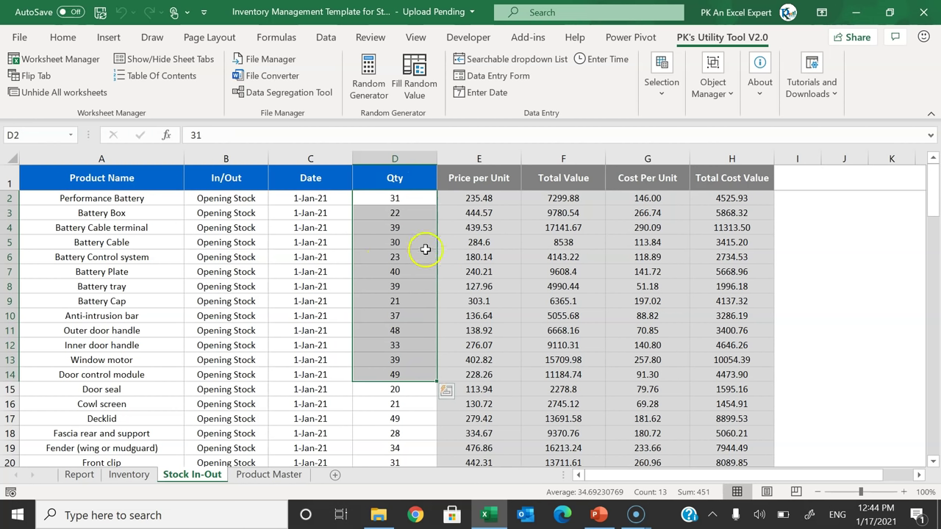
pyautogui.hotkey('ctrl', 'Down')
# Open the Inventory sheet and inspect the total formulas below the last product in rows 44–45.
pyautogui.click(132, 478)
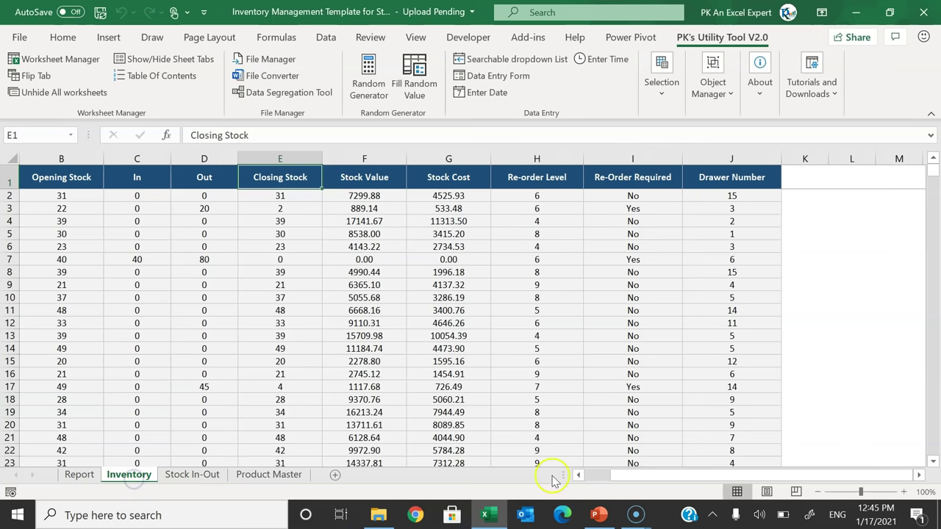
pyautogui.moveTo(668, 476); pyautogui.dragTo(575, 477)
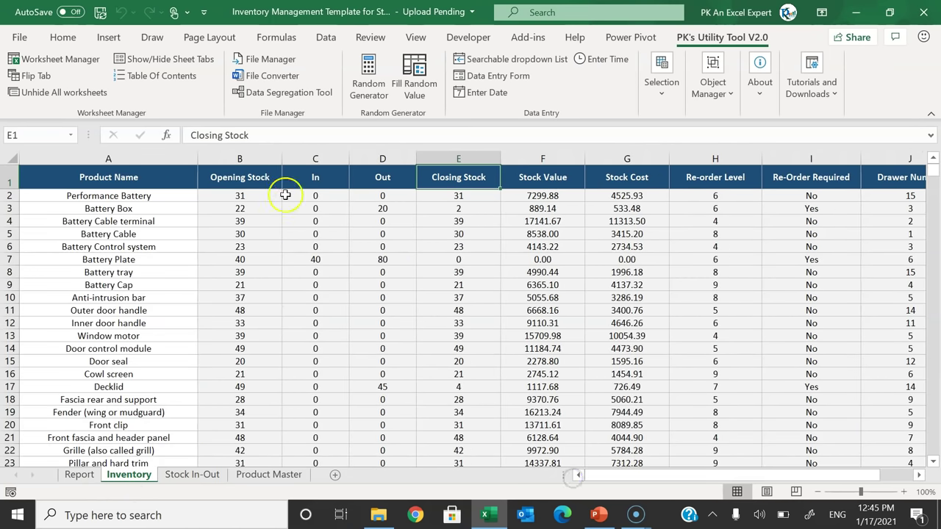
pyautogui.click(168, 202)
pyautogui.scroll(-5, 168, 298)
pyautogui.scroll(-6, 168, 298)
pyautogui.click(122, 311)
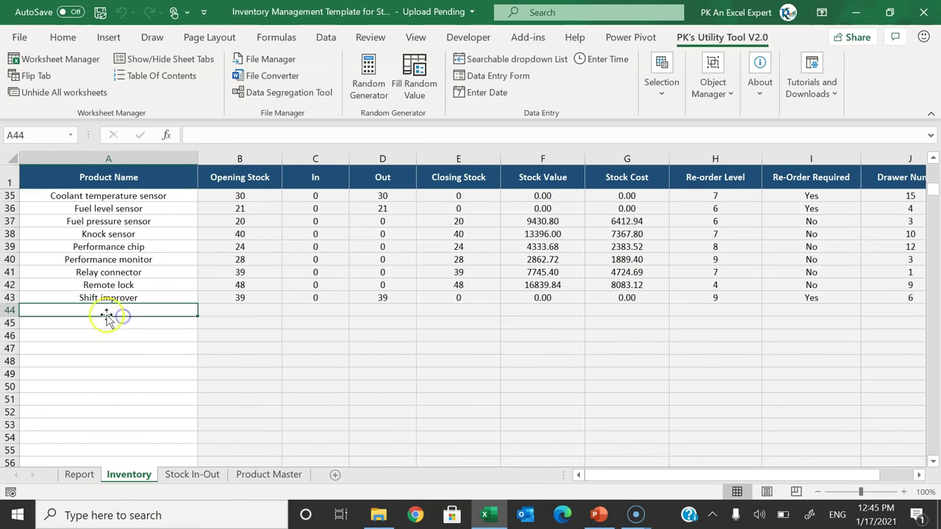
pyautogui.click(250, 311)
pyautogui.click(402, 313)
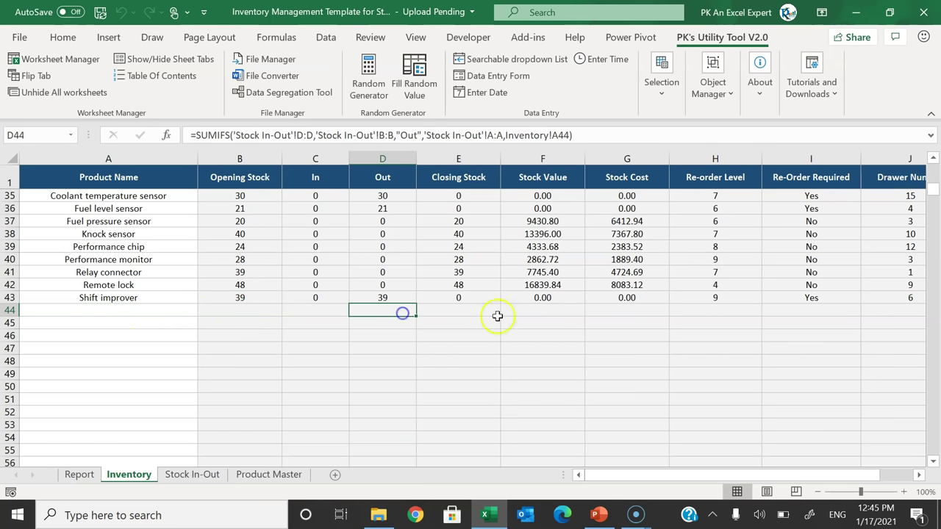
pyautogui.click(562, 321)
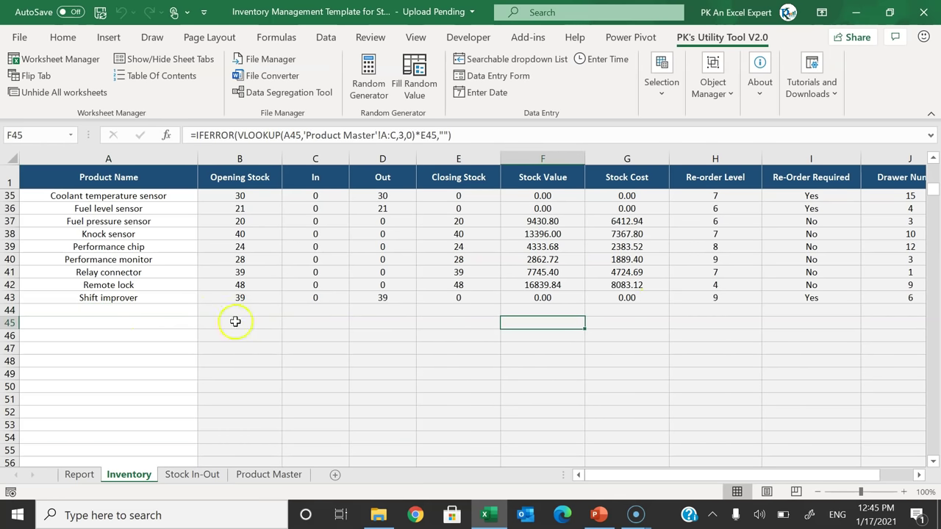
pyautogui.click(164, 311)
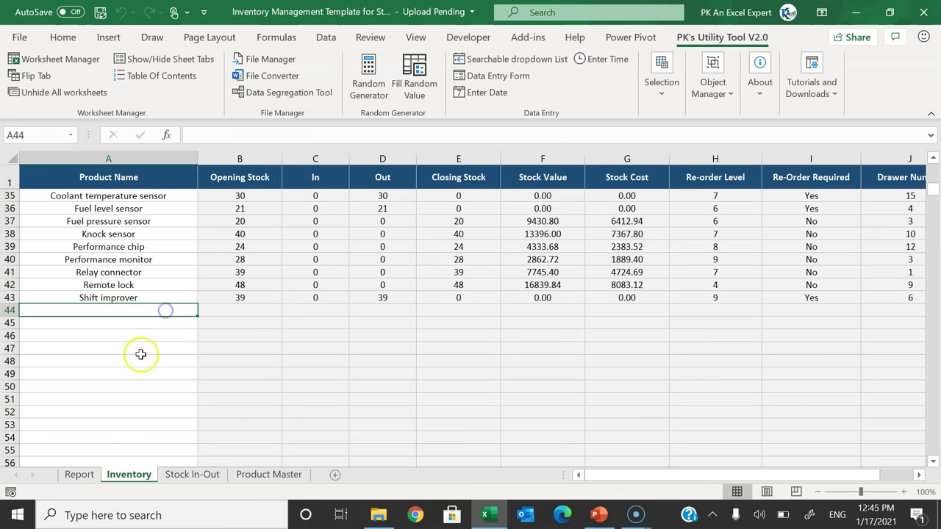
pyautogui.click(79, 475)
# Review the Report's Battery Cap row: closing stock 21 and re-order level 9.
pyautogui.click(331, 349)
pyautogui.moveTo(81, 257); pyautogui.dragTo(811, 277)
pyautogui.click(495, 308)
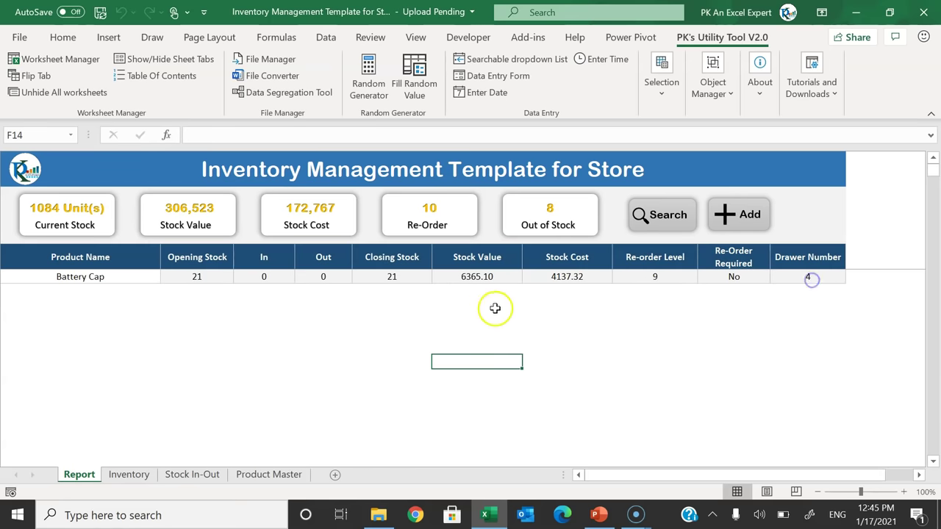
pyautogui.click(77, 277)
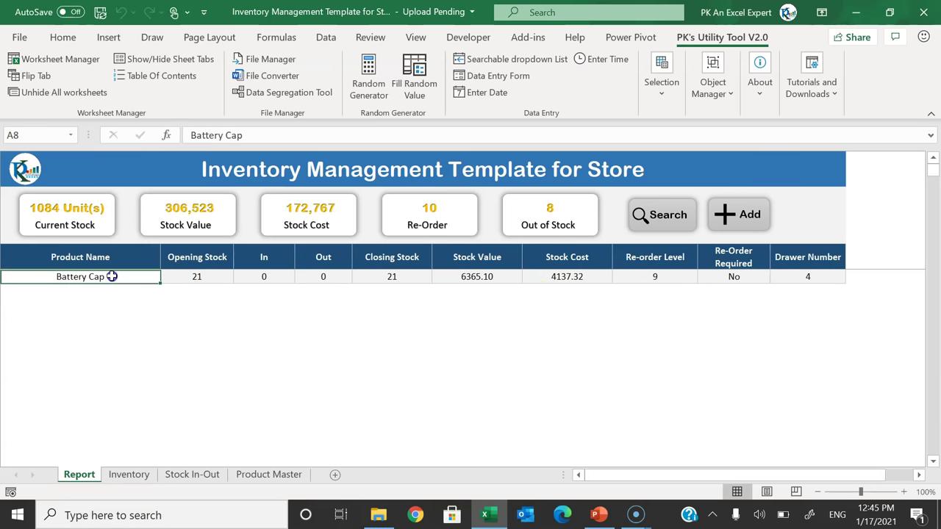
pyautogui.click(99, 302)
pyautogui.click(93, 276)
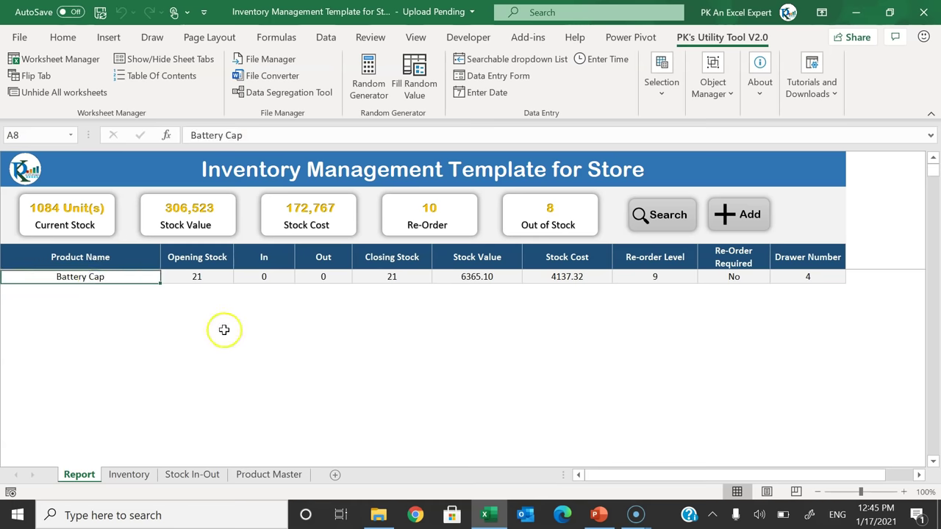
pyautogui.moveTo(415, 278)
pyautogui.mouseDown()
pyautogui.moveTo(399, 304)
pyautogui.moveTo(412, 277)
pyautogui.mouseUp()
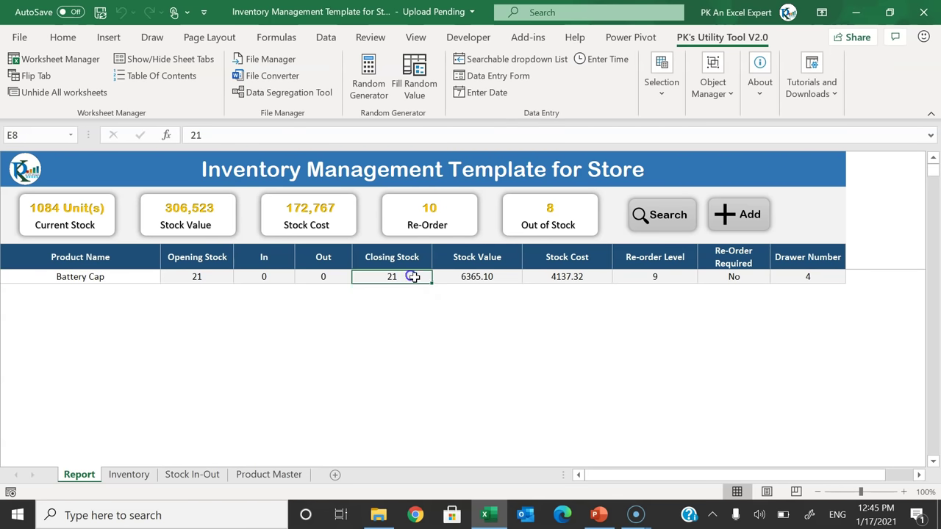
pyautogui.click(665, 277)
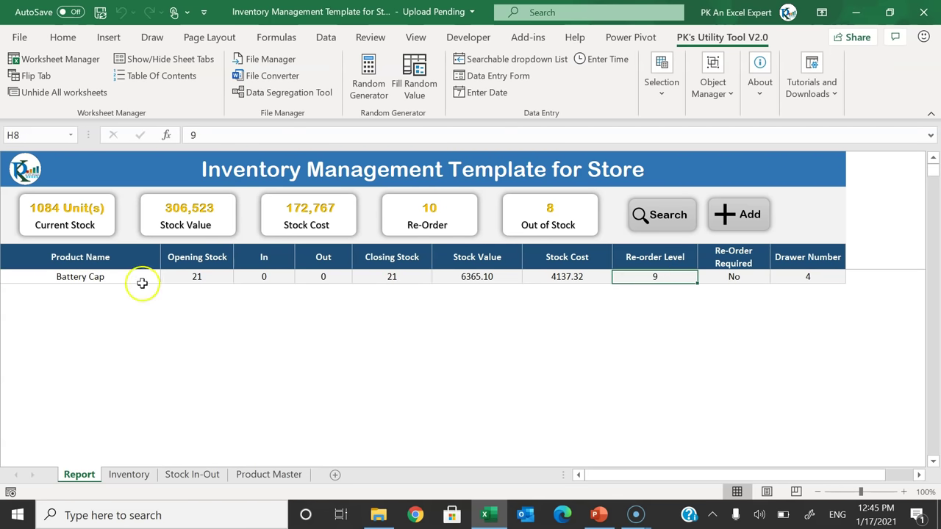
pyautogui.click(109, 278)
pyautogui.click(389, 278)
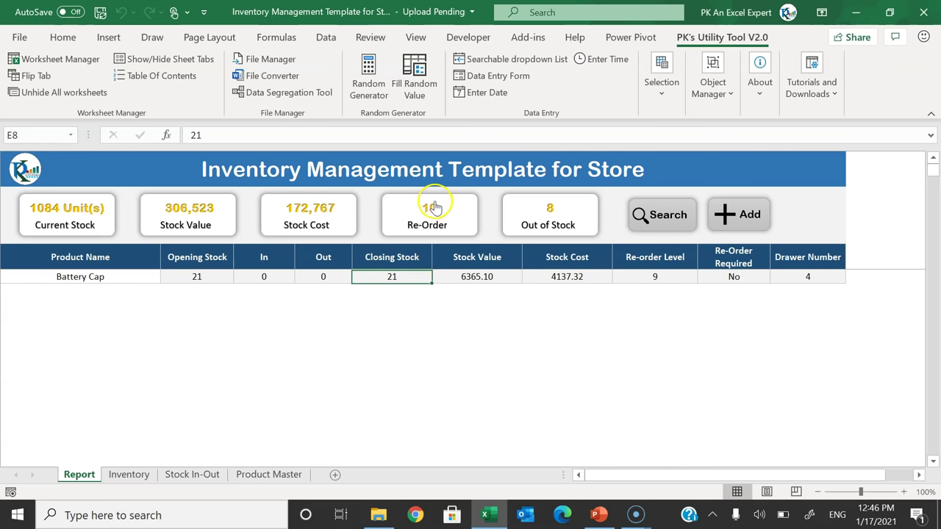
# In the Update Inventory form, search 'cap' and put Battery Cap in the Product Name field.
pyautogui.click(749, 217)
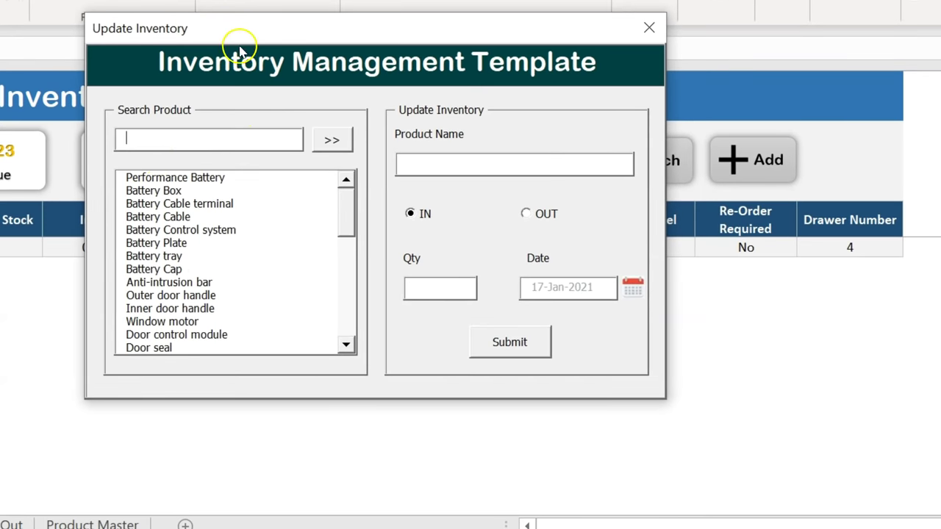
pyautogui.click(197, 148)
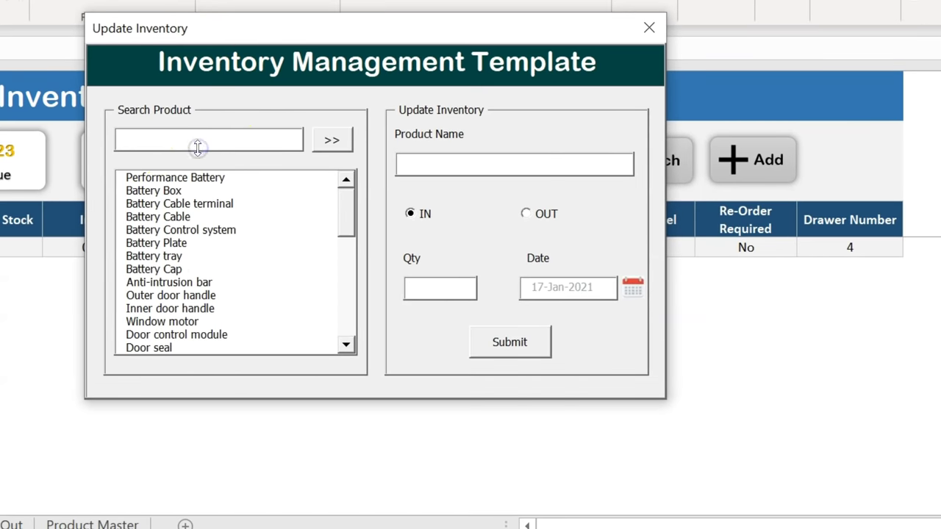
pyautogui.write('cap')
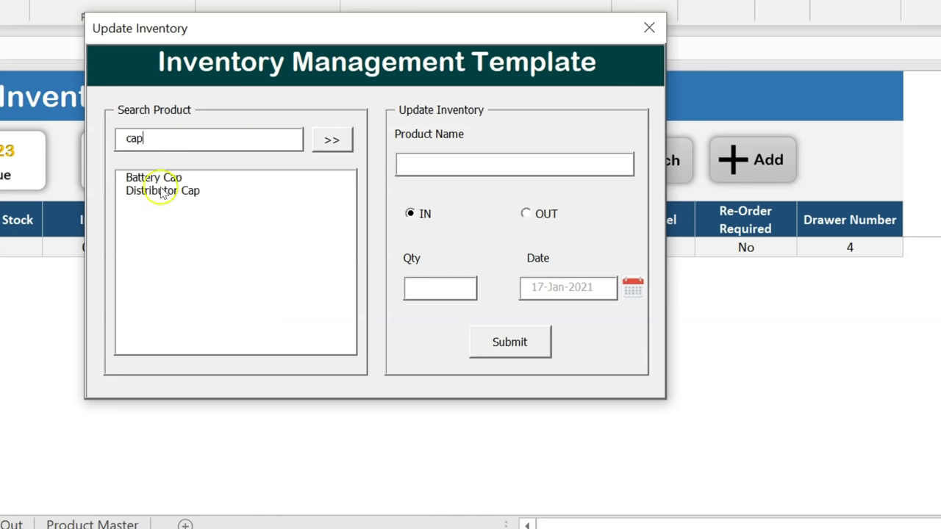
pyautogui.click(152, 180)
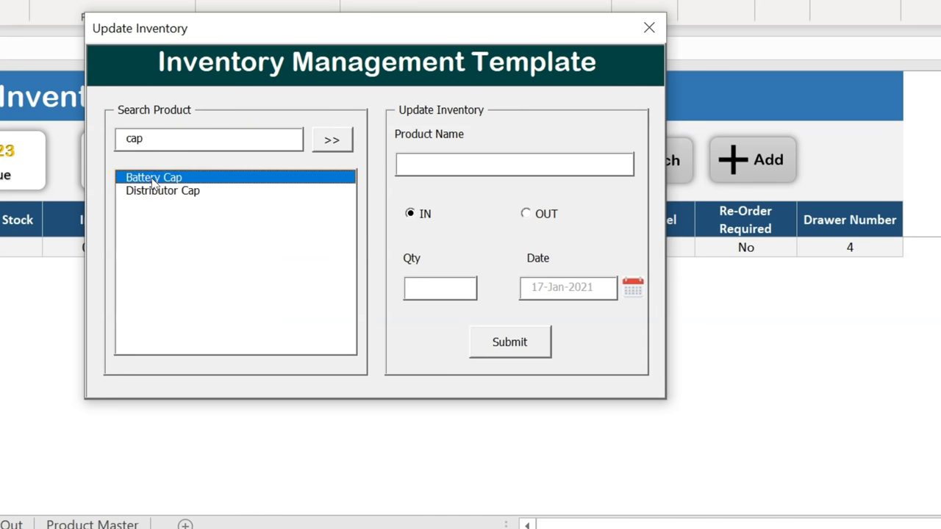
pyautogui.click(332, 141)
pyautogui.click(341, 140)
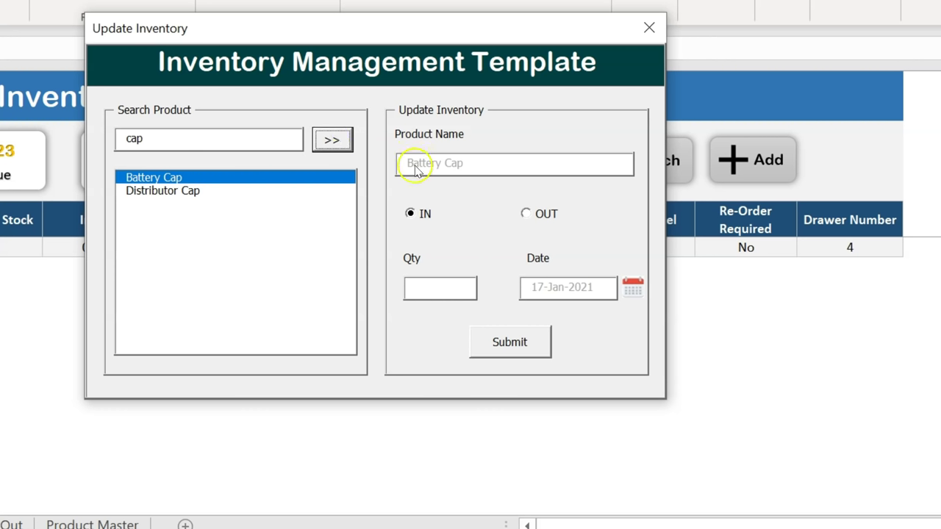
# Record an OUT of 20 units dated 17-Jan-2021, submit it and close the form.
pyautogui.click(532, 216)
pyautogui.click(433, 281)
pyautogui.moveTo(432, 25); pyautogui.dragTo(444, 301)
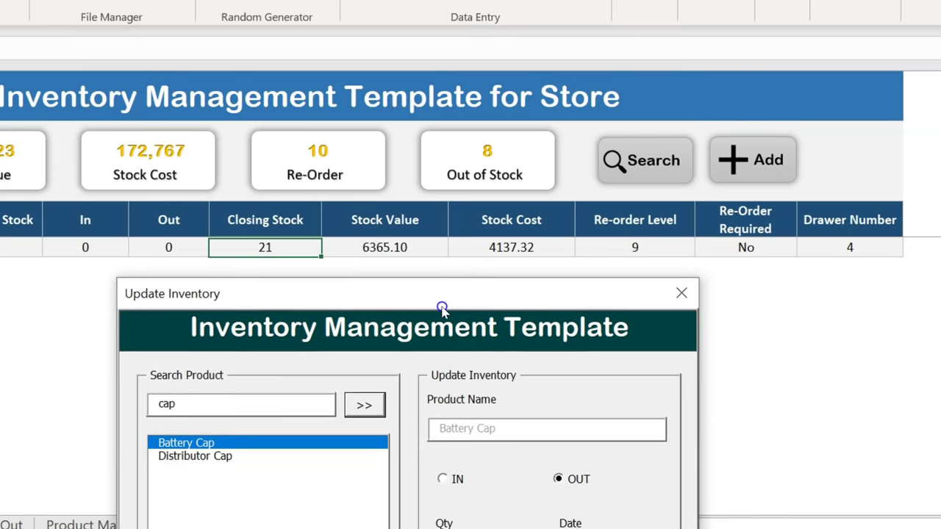
pyautogui.moveTo(407, 326); pyautogui.dragTo(412, 38)
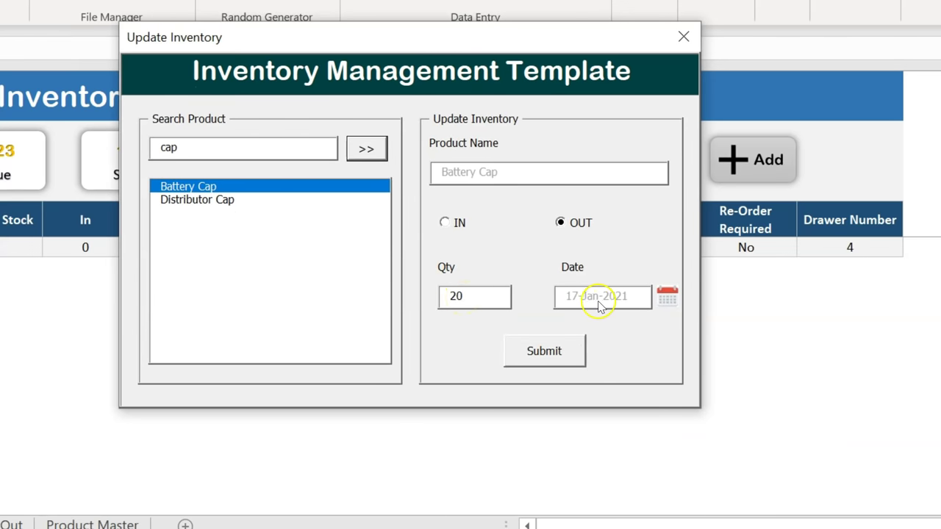
pyautogui.click(668, 297)
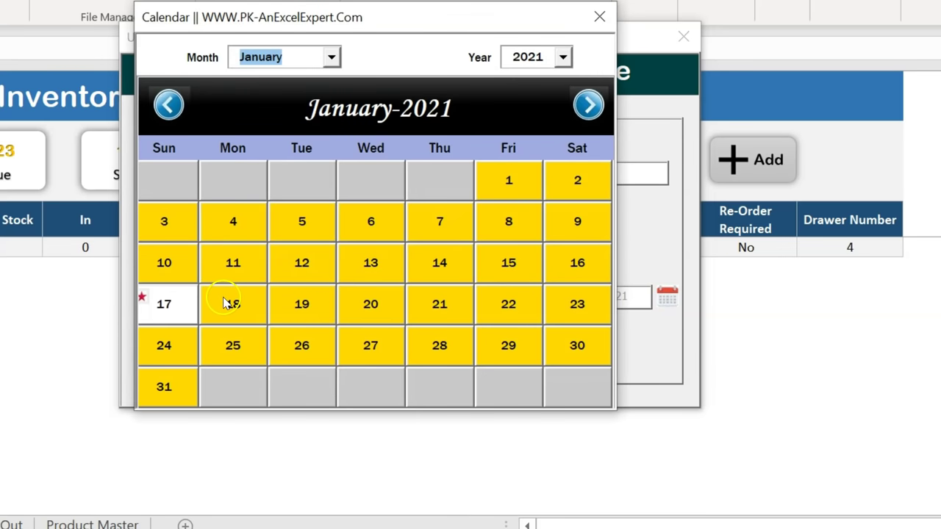
pyautogui.click(600, 18)
pyautogui.click(532, 353)
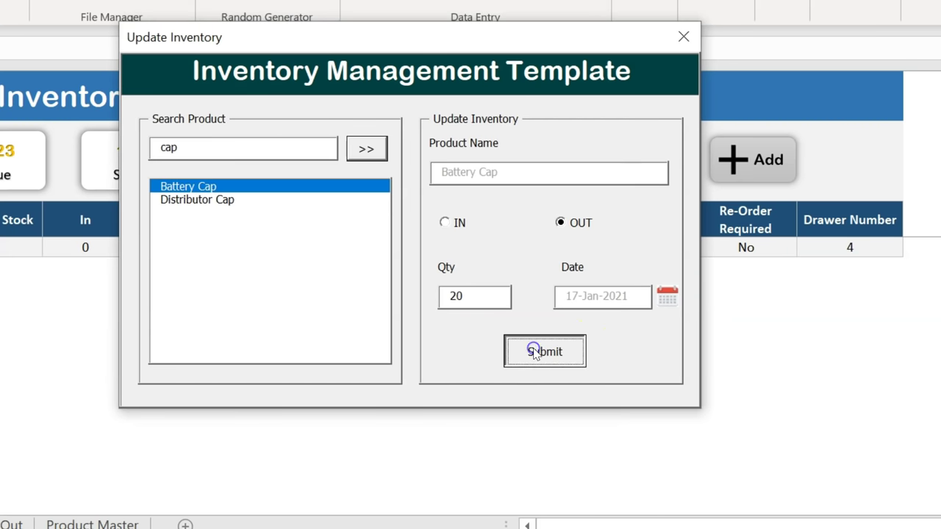
pyautogui.click(406, 287)
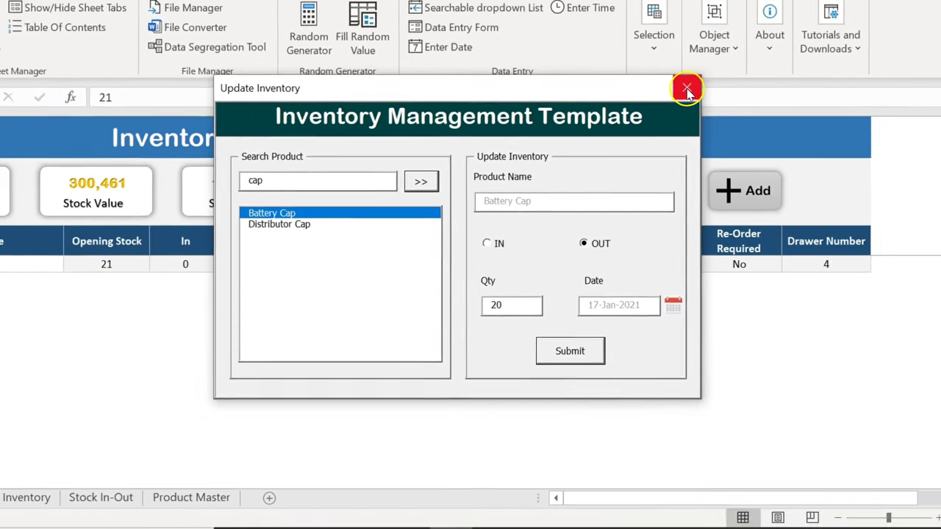
pyautogui.click(684, 41)
# Filter the Report to the 11 re-order products and check Battery Cap's row, now closing stock 1.
pyautogui.click(388, 249)
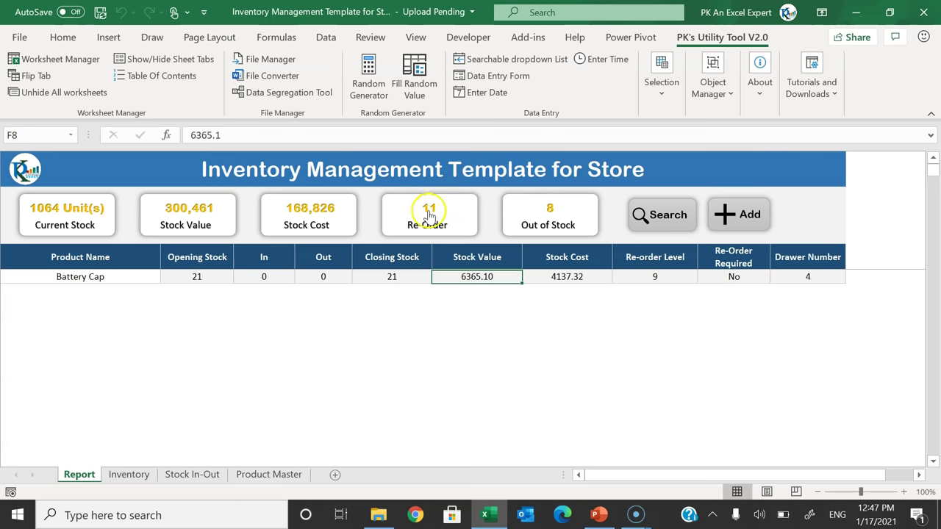
pyautogui.click(450, 220)
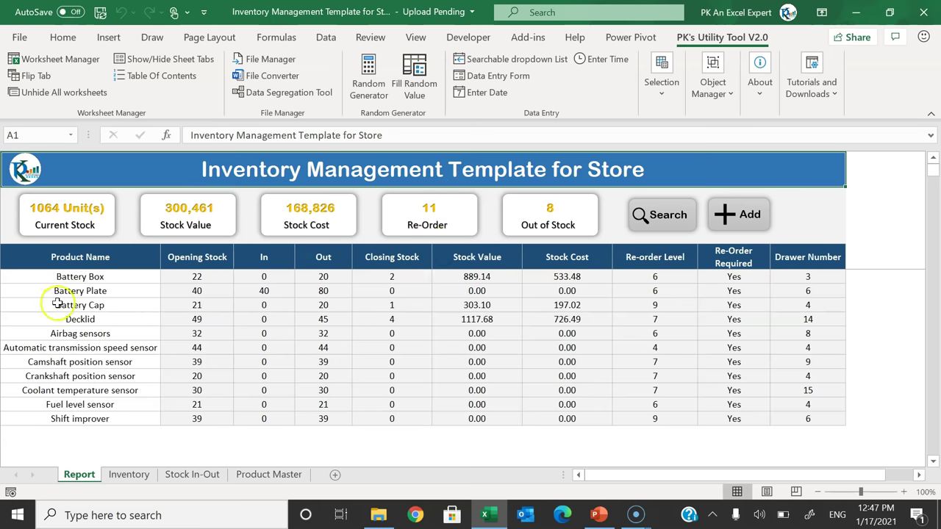
pyautogui.click(35, 307)
pyautogui.moveTo(205, 307); pyautogui.dragTo(824, 309)
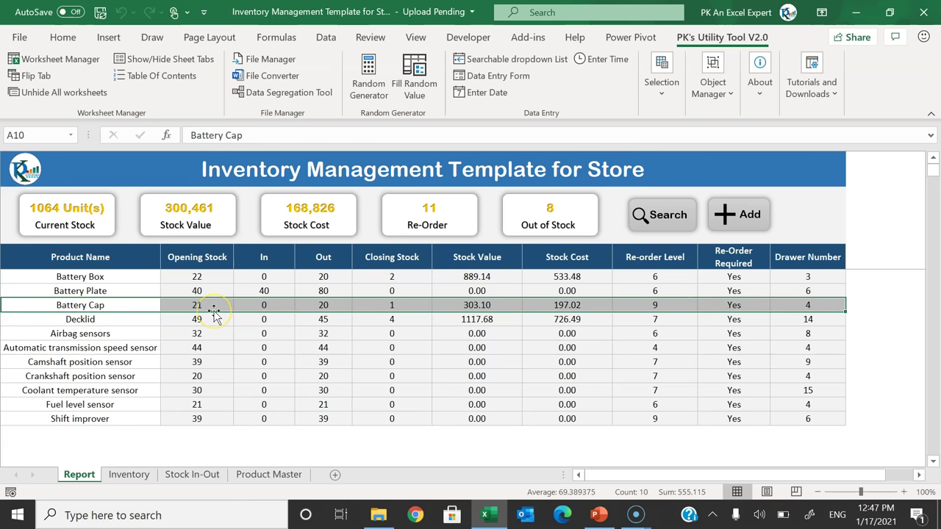
pyautogui.click(671, 254)
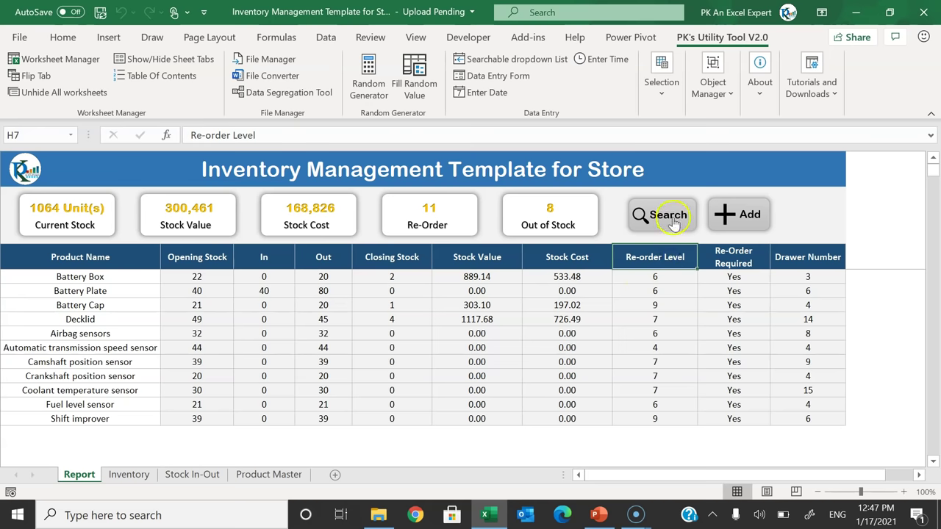
# Search for Battery Cap and filter the Report to its row: opening 21, out 20, closing 1.
pyautogui.click(670, 219)
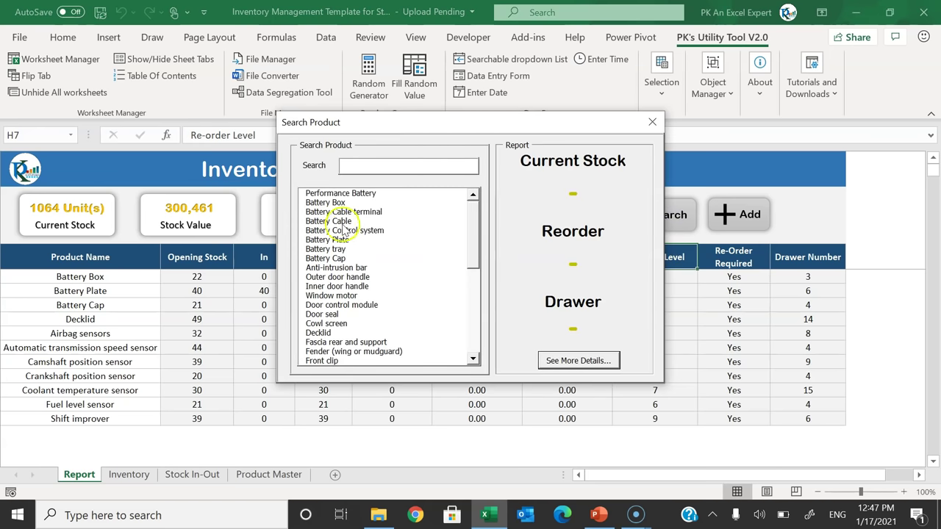
pyautogui.click(339, 258)
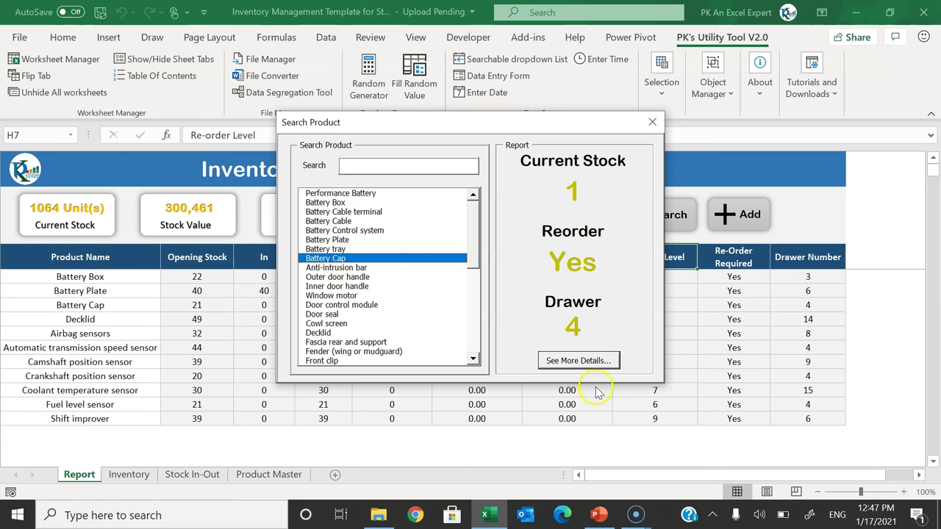
pyautogui.doubleClick(334, 258)
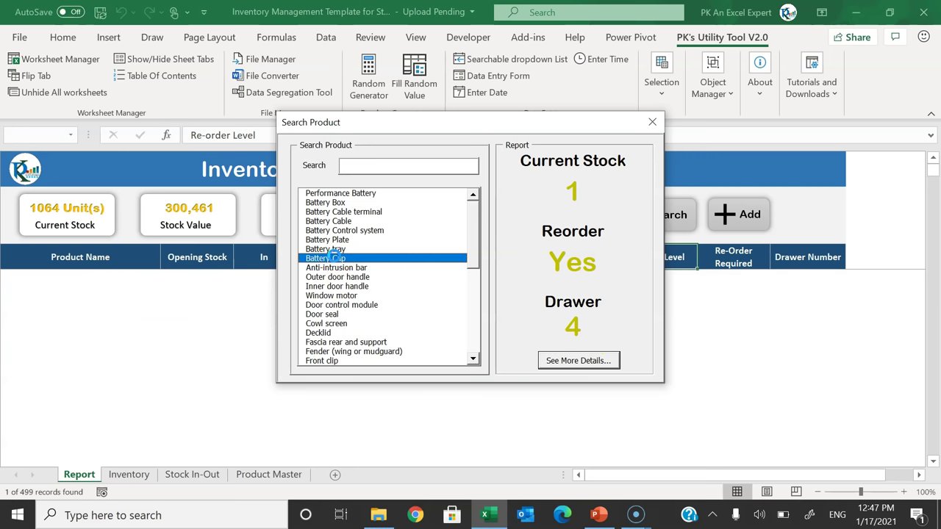
pyautogui.click(84, 277)
pyautogui.click(208, 277)
pyautogui.click(323, 277)
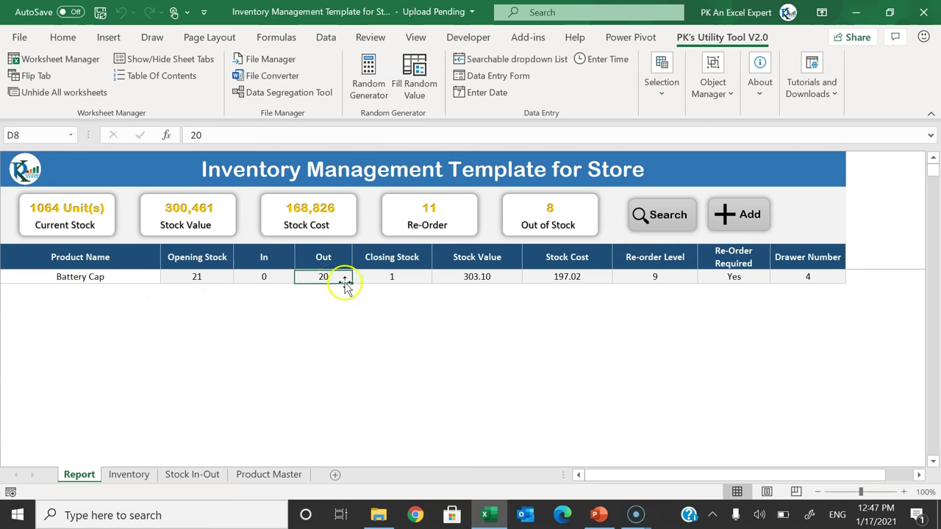
pyautogui.click(415, 278)
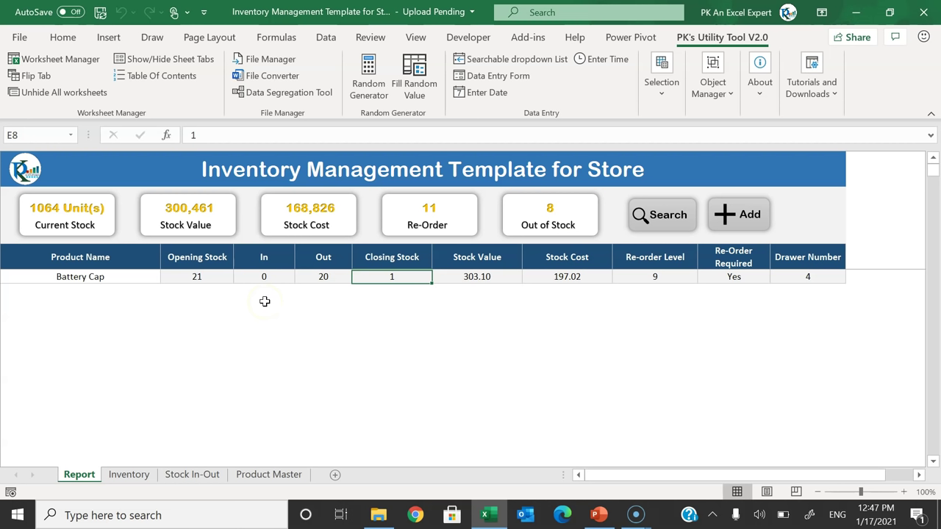
pyautogui.click(324, 259)
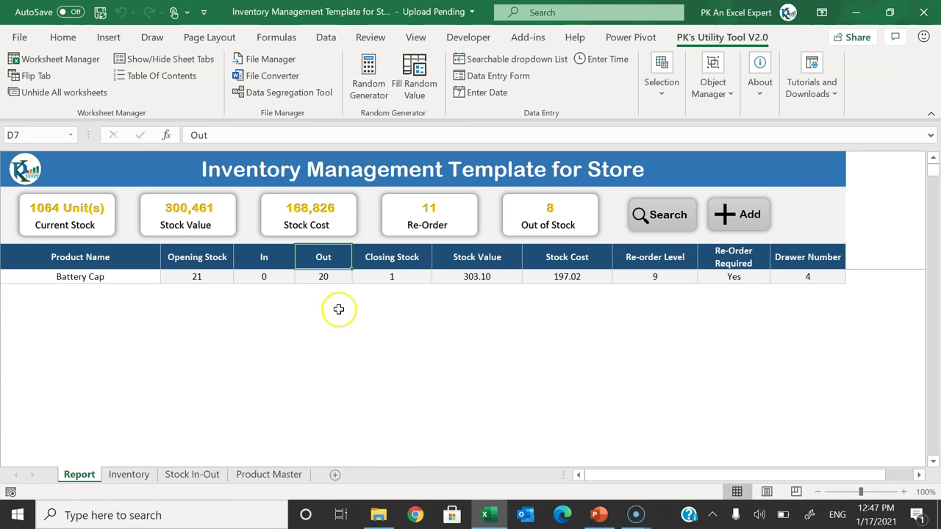
# On Product Master, review the Product Name, Cost, Price, Drawer Number and Re-Order Level columns.
pyautogui.click(271, 475)
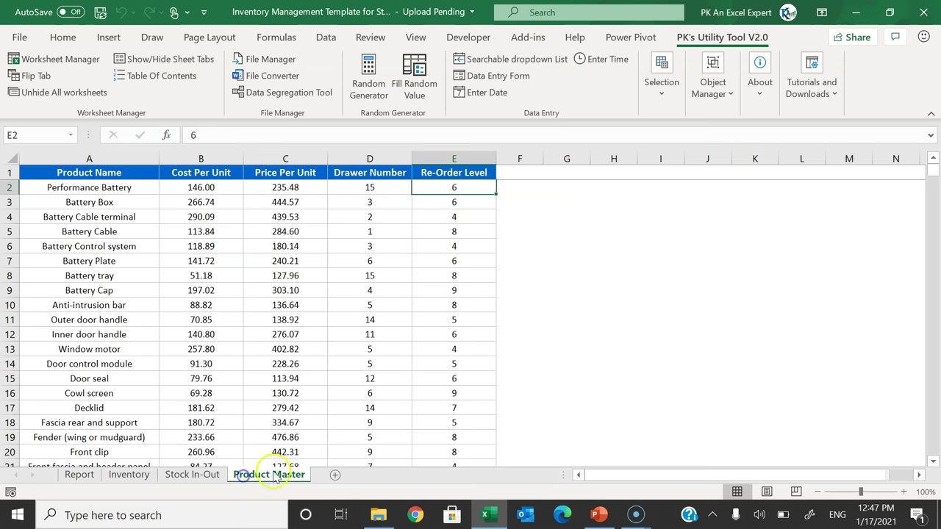
pyautogui.click(285, 318)
pyautogui.click(117, 169)
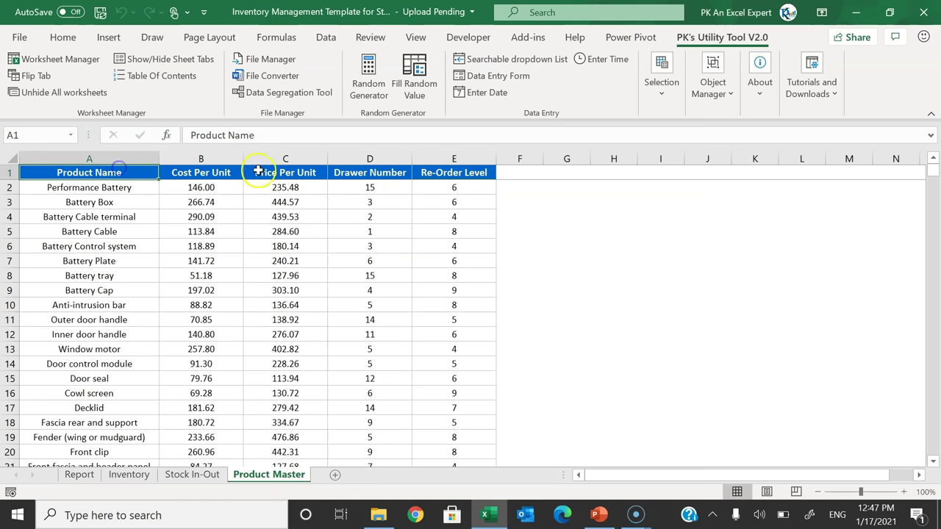
pyautogui.click(256, 173)
pyautogui.click(10, 181)
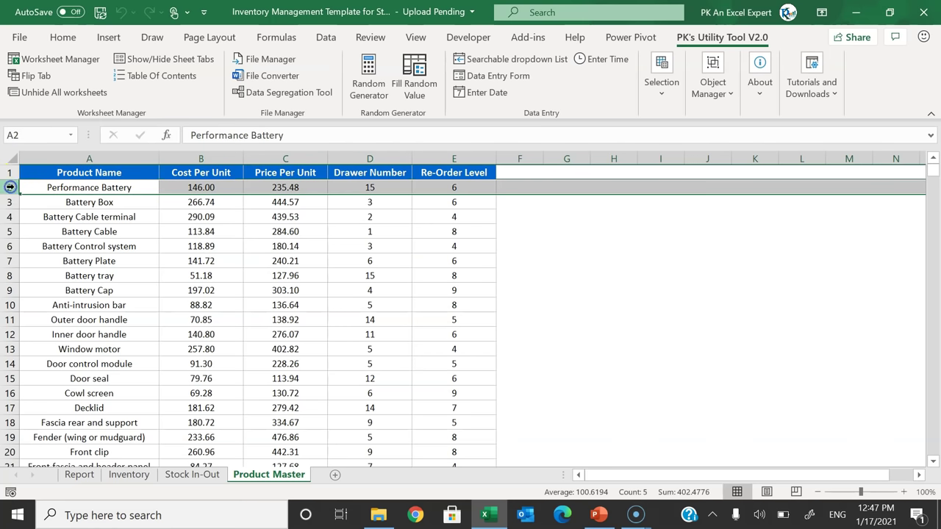
pyautogui.click(108, 173)
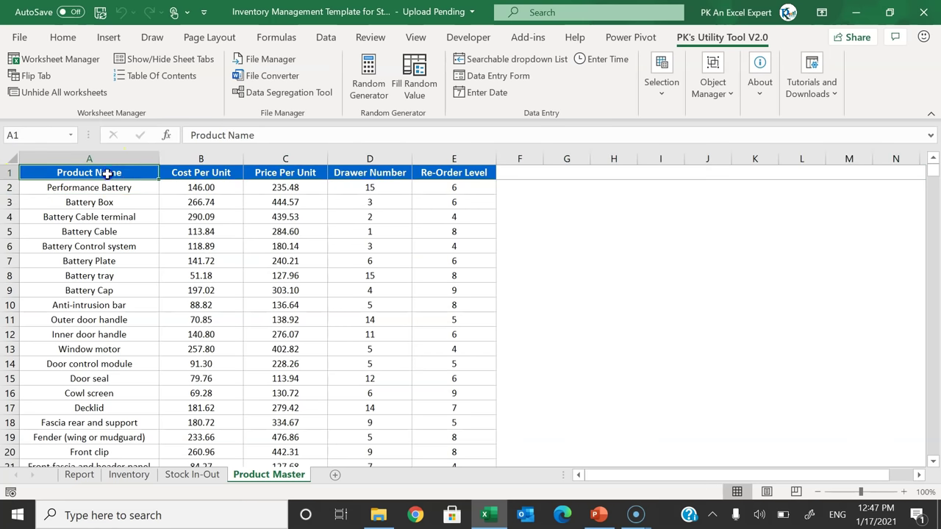
pyautogui.moveTo(122, 192); pyautogui.dragTo(125, 334)
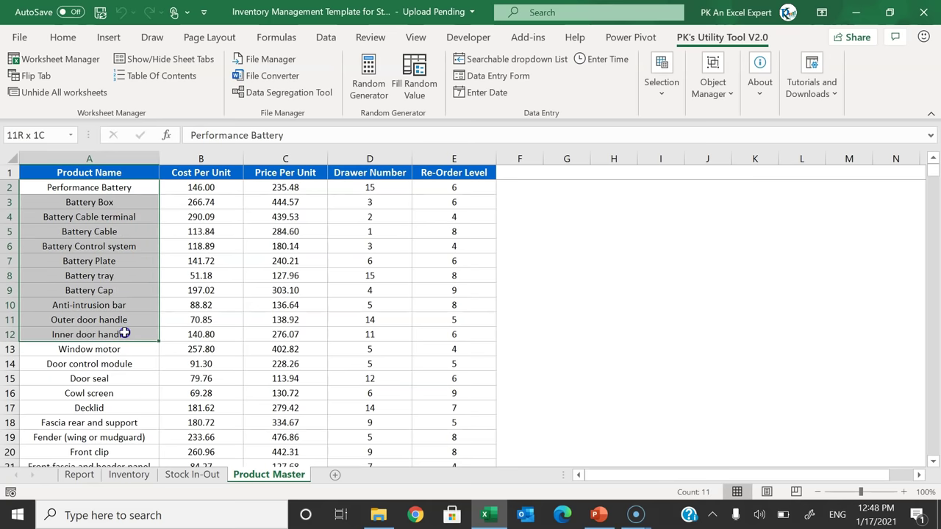
pyautogui.click(218, 174)
pyautogui.click(297, 173)
pyautogui.click(387, 173)
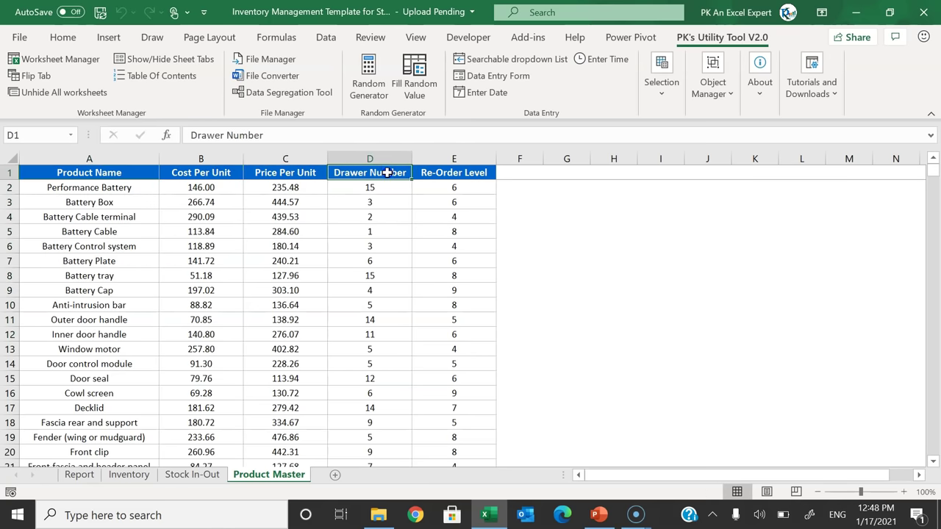
pyautogui.click(456, 172)
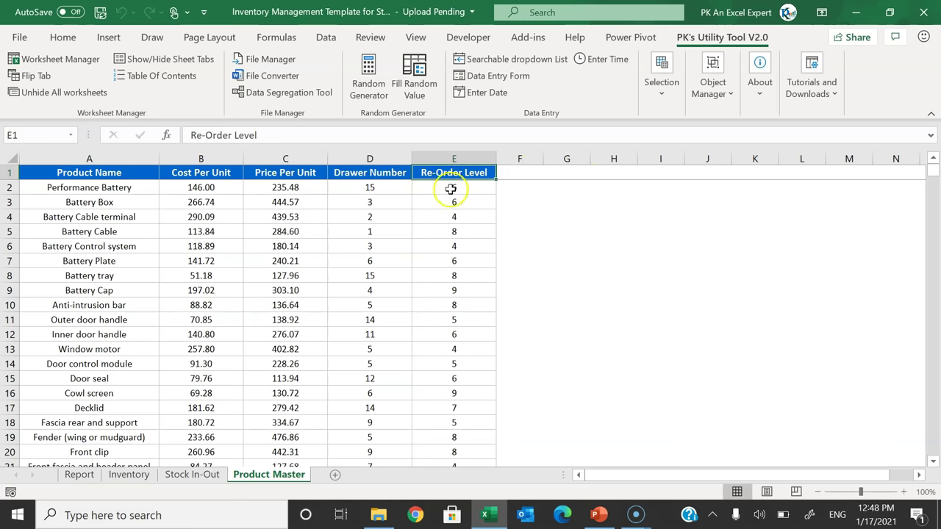
# Check Performance Battery's cost 146.00, price 235.48 and drawer number 15.
pyautogui.moveTo(207, 174); pyautogui.dragTo(213, 231)
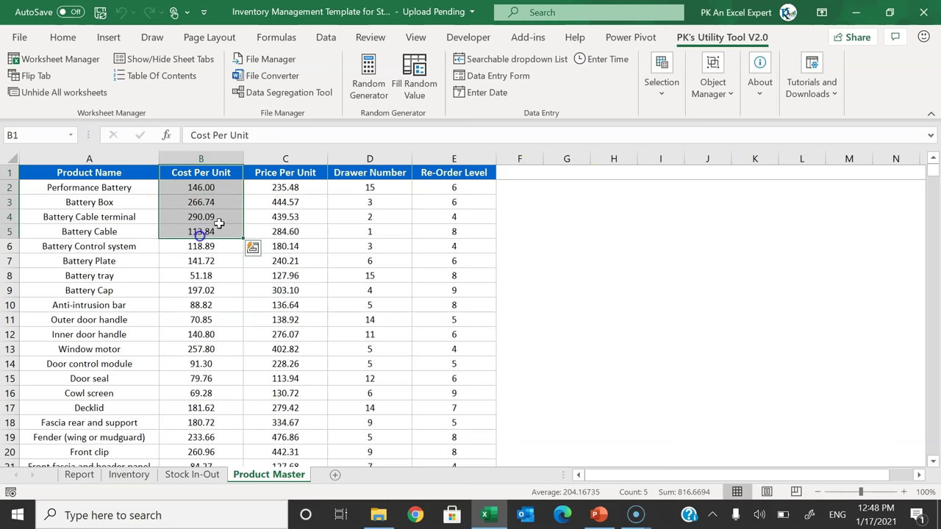
pyautogui.click(200, 186)
pyautogui.click(103, 189)
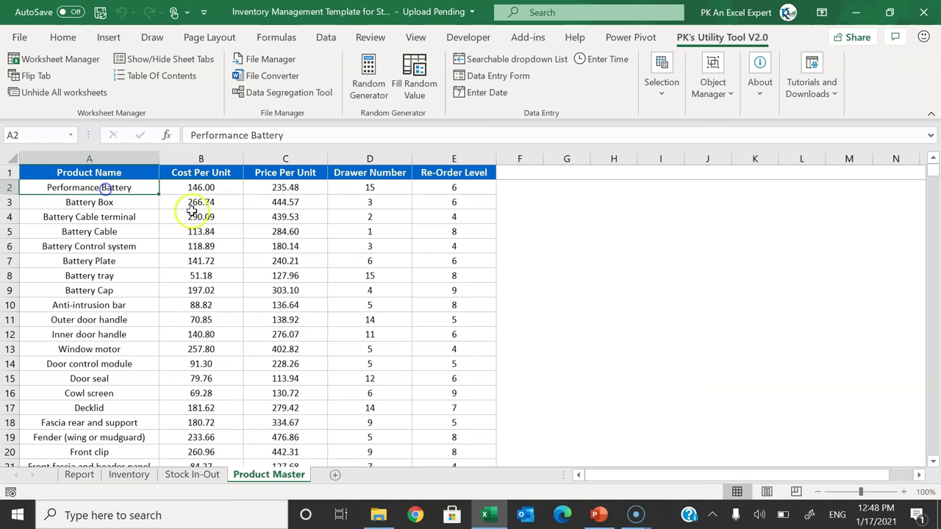
pyautogui.click(214, 192)
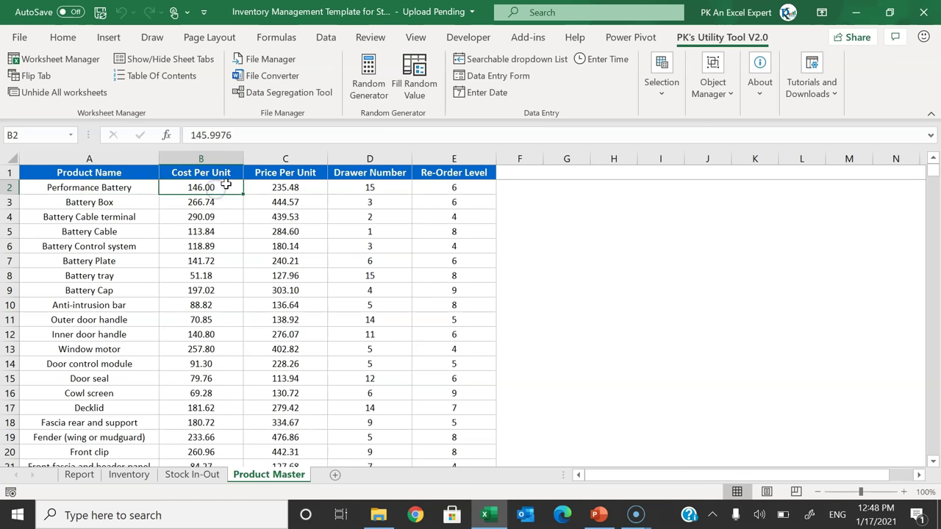
pyautogui.click(122, 189)
pyautogui.click(197, 190)
pyautogui.click(295, 188)
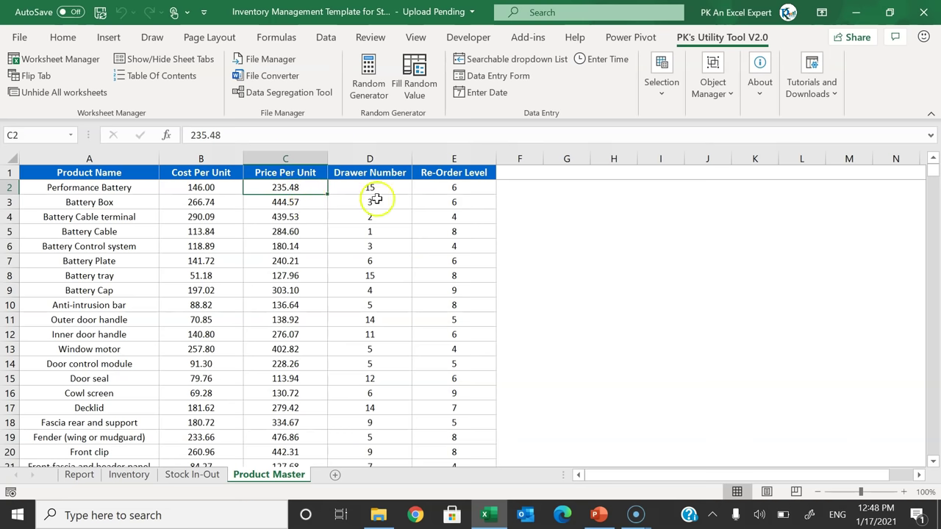
pyautogui.click(394, 184)
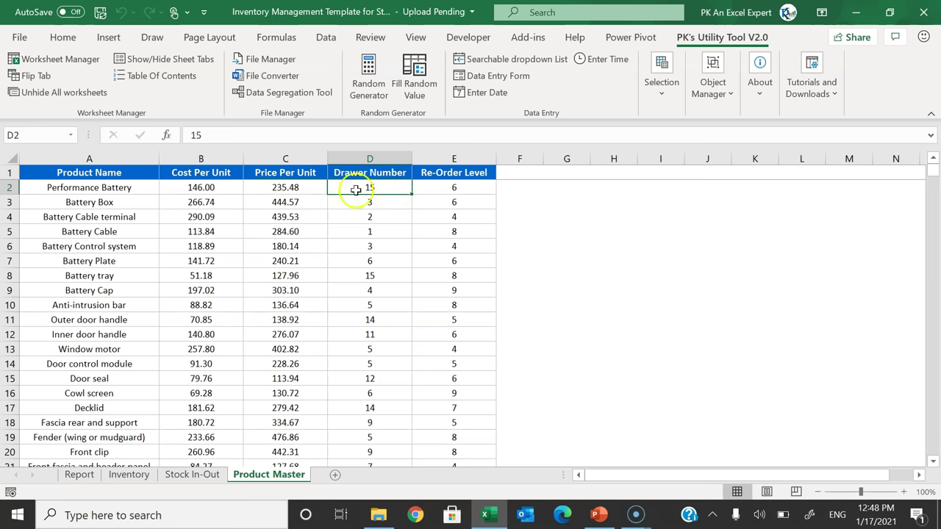
# Briefly switch to PowerPoint and back, then select drawer numbers D2 to D7.
pyautogui.click(598, 514)
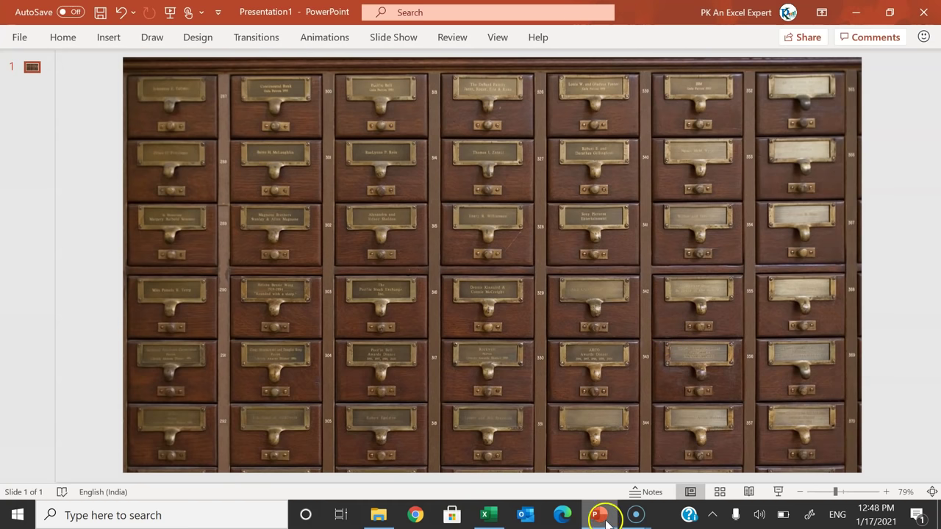
pyautogui.click(601, 517)
pyautogui.moveTo(384, 186); pyautogui.dragTo(375, 256)
pyautogui.click(391, 188)
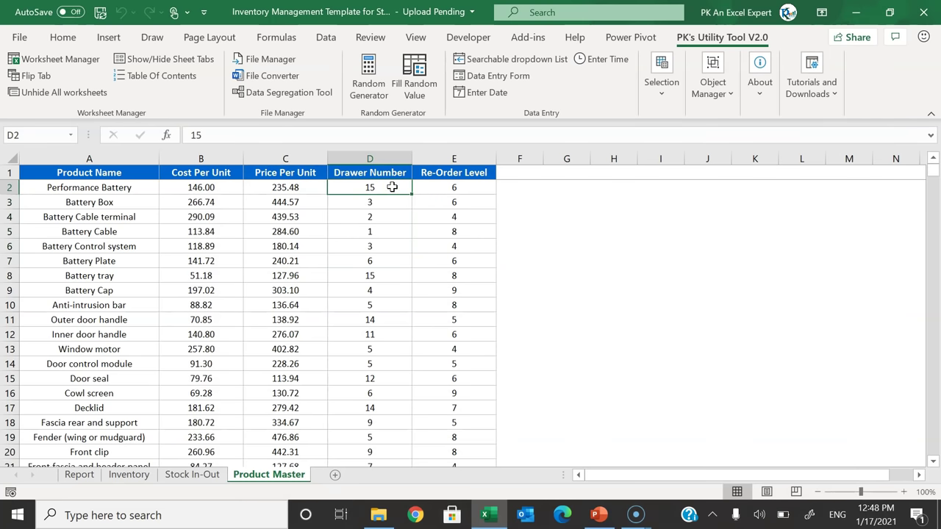
pyautogui.moveTo(392, 188); pyautogui.dragTo(389, 242)
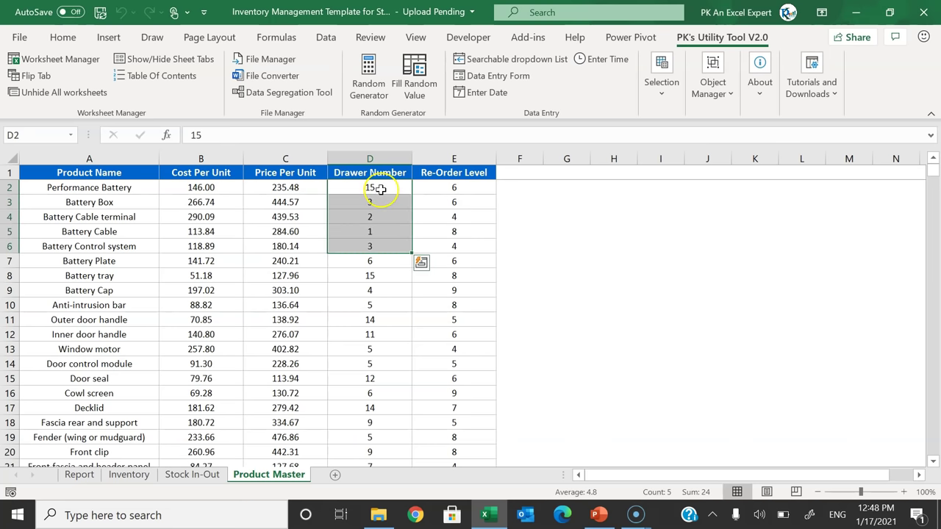
pyautogui.moveTo(452, 187); pyautogui.dragTo(455, 252)
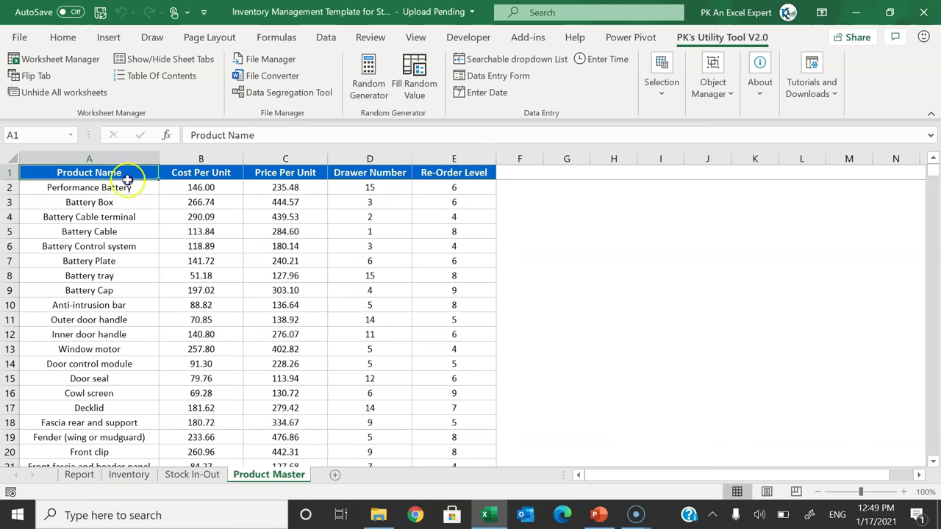